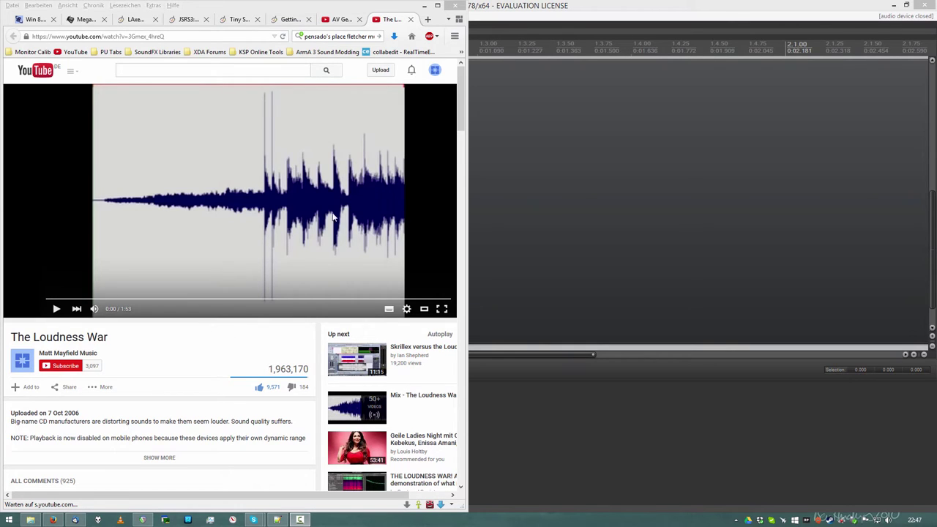
# - Play the YouTube video "The Loudness War" in full screen
pyautogui.click(65, 313)
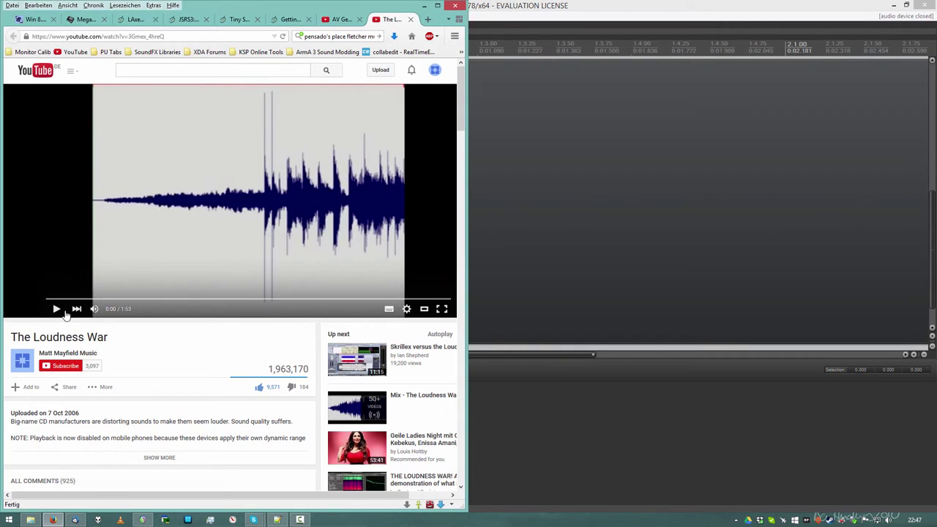
pyautogui.doubleClick(187, 249)
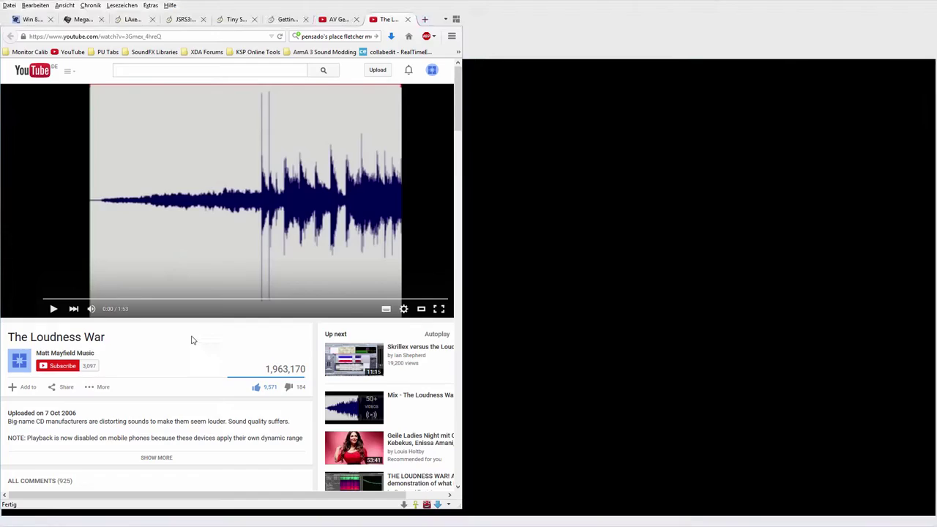
pyautogui.click(104, 378)
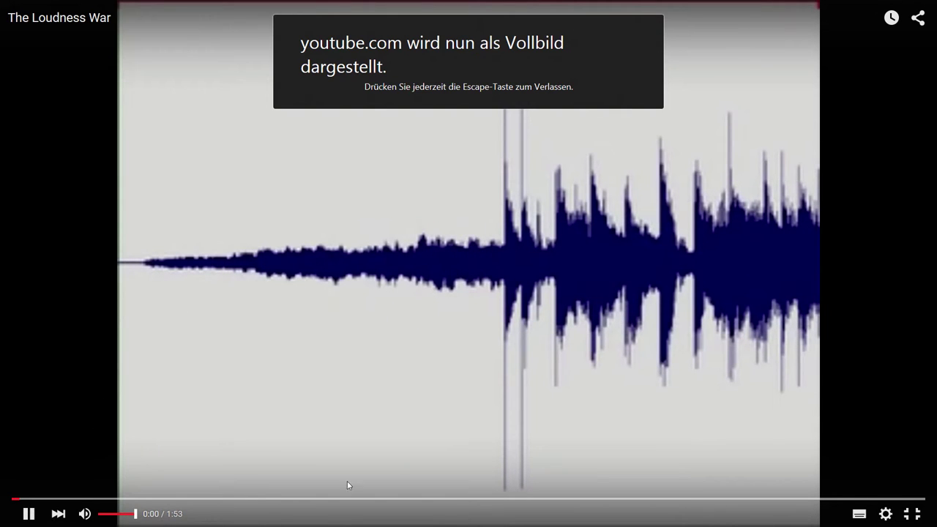
# - Check the video's playback quality options while it plays
pyautogui.click(886, 514)
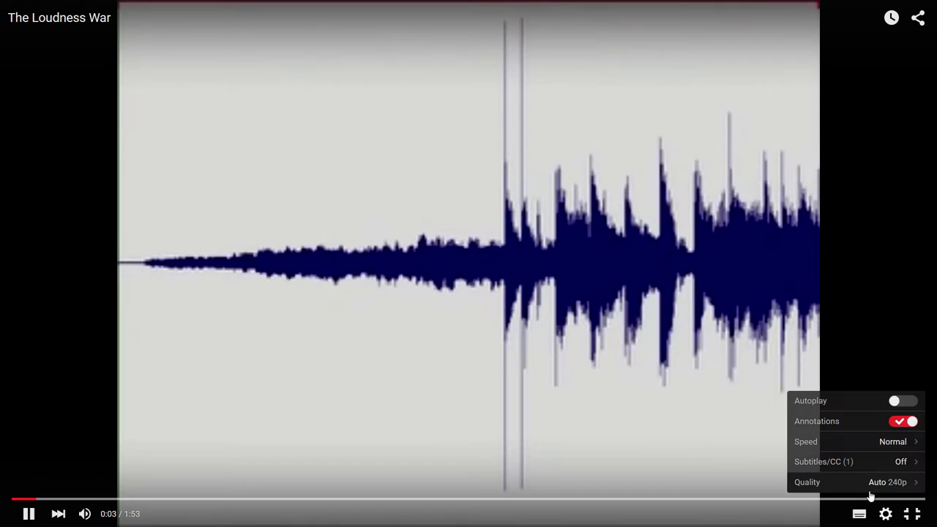
pyautogui.click(889, 483)
pyautogui.click(886, 514)
pyautogui.click(887, 514)
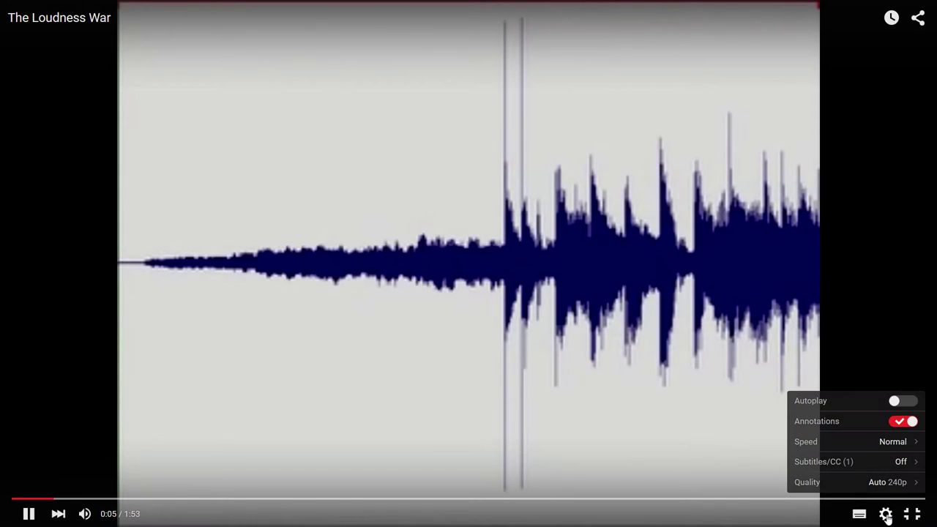
pyautogui.click(886, 514)
pyautogui.click(885, 515)
pyautogui.click(886, 515)
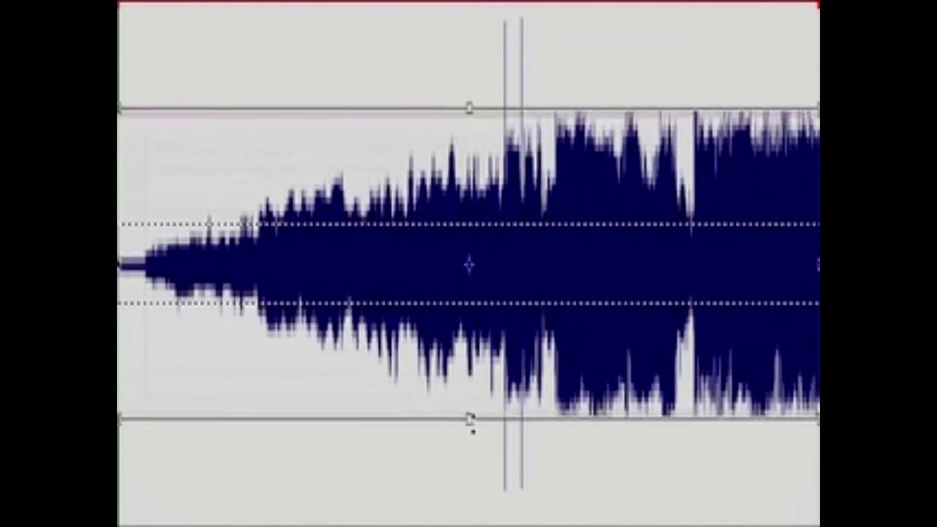
pyautogui.moveTo(472, 448); pyautogui.dragTo(468, 521)
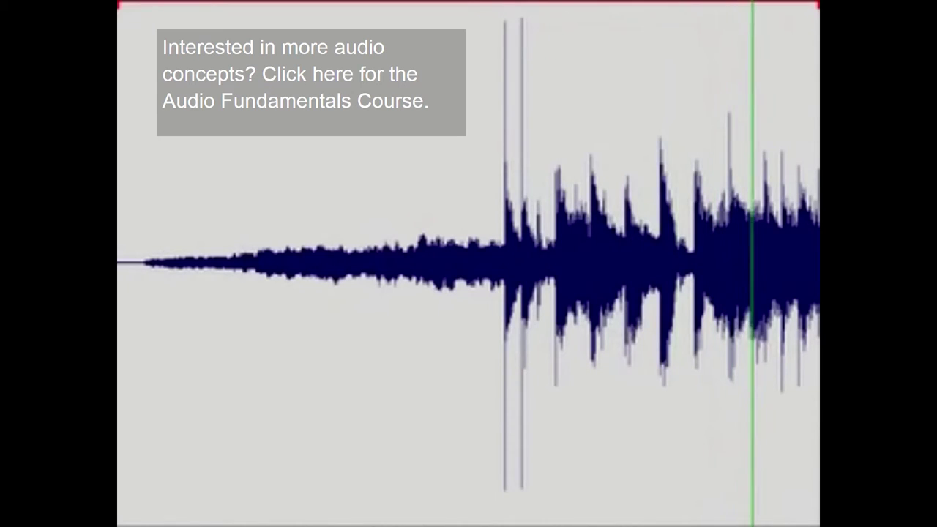
# - Leave the full-screen video, switch to the REAPER project and bypass the effects on track 2
pyautogui.press('Escape')
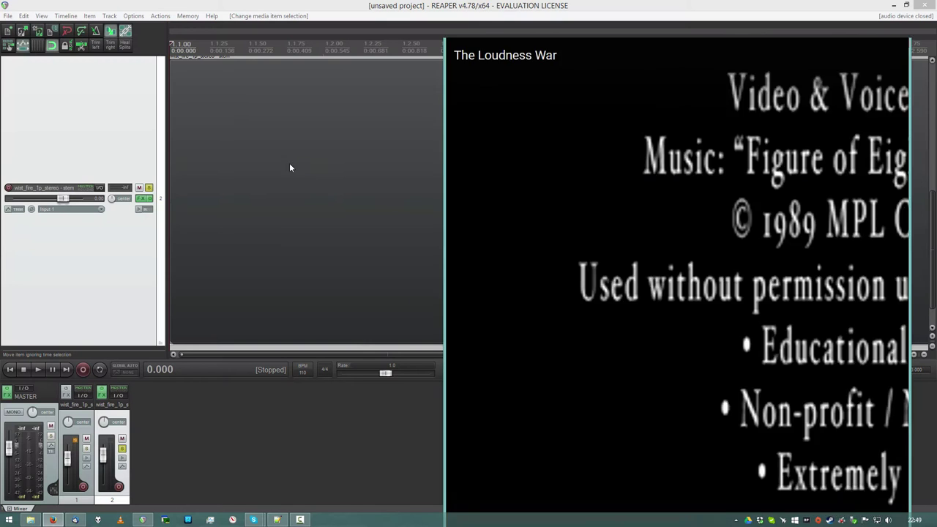
pyautogui.hotkey('alt', 'Tab')
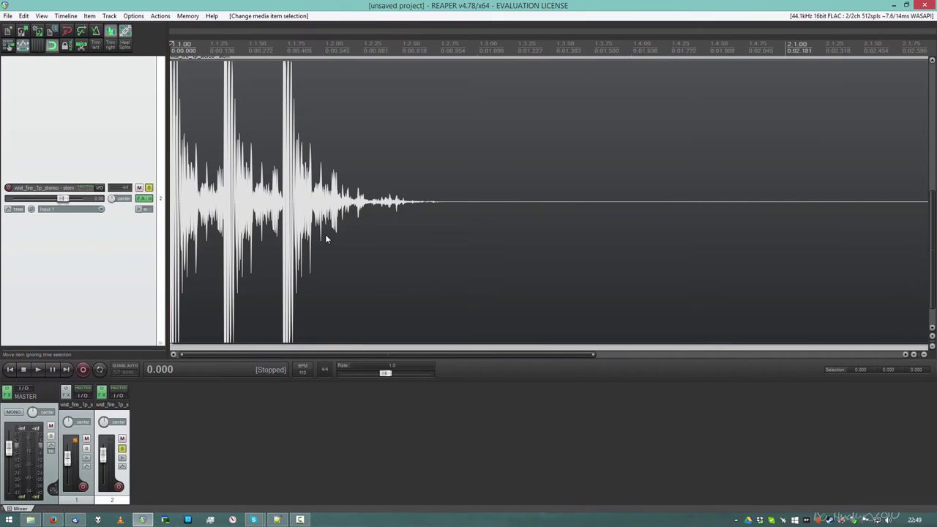
pyautogui.scroll(2, 326, 239)
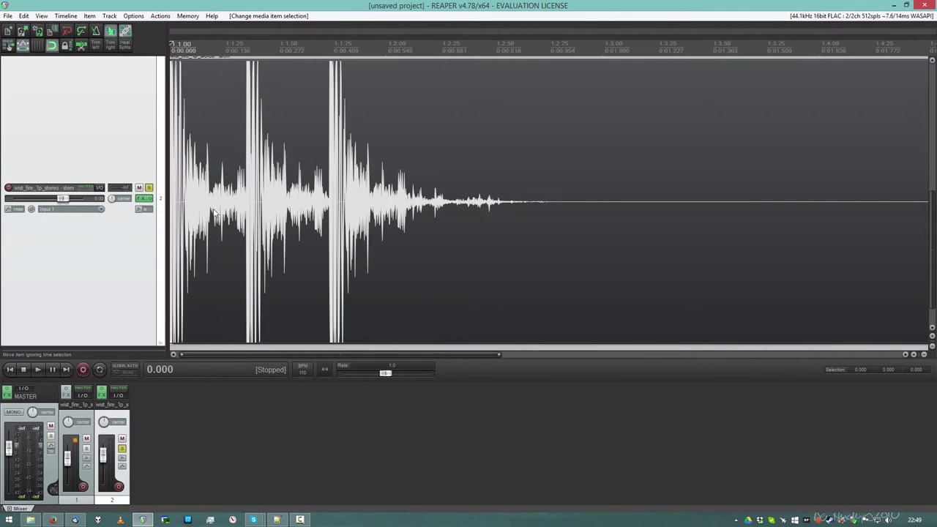
pyautogui.click(144, 199)
# - Play track 2 repeatedly from the project start with its effects bypassed, examining the third gunshot's peak and tail
pyautogui.click(318, 213)
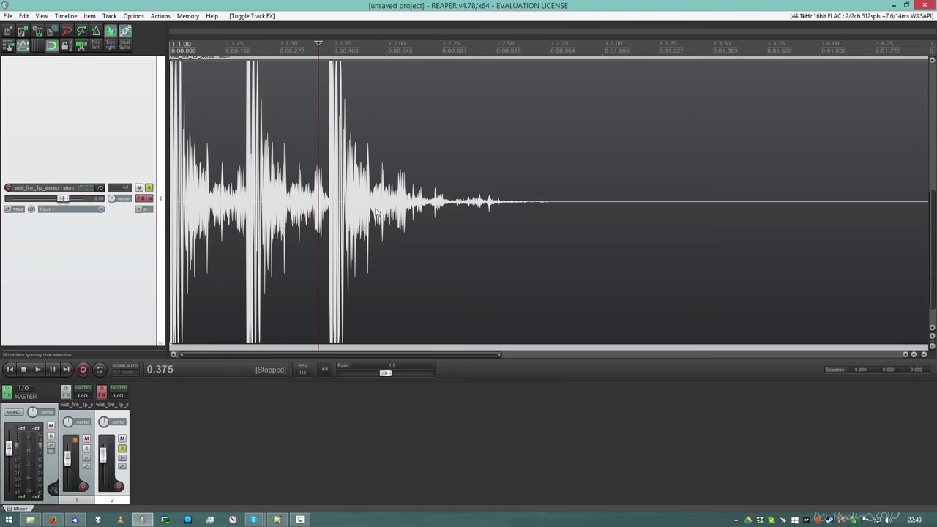
pyautogui.press('Home')
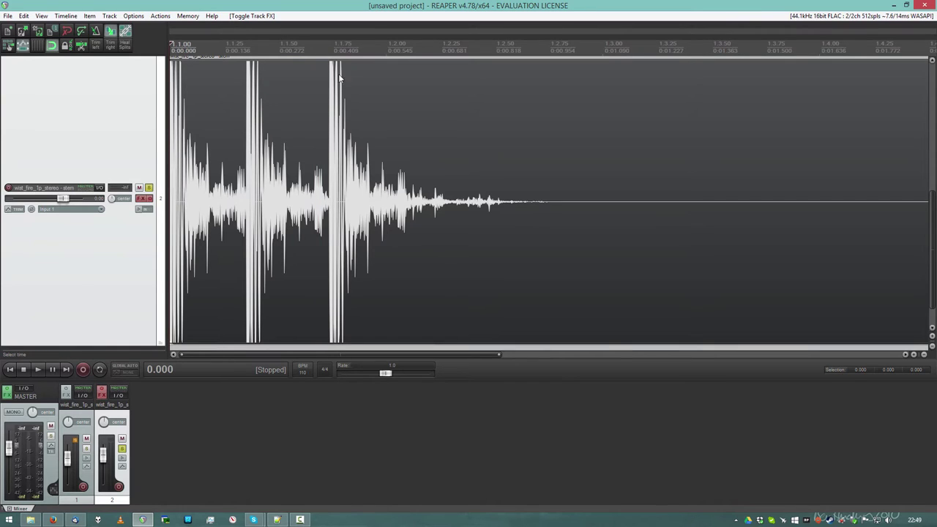
pyautogui.moveTo(319, 60); pyautogui.dragTo(501, 211)
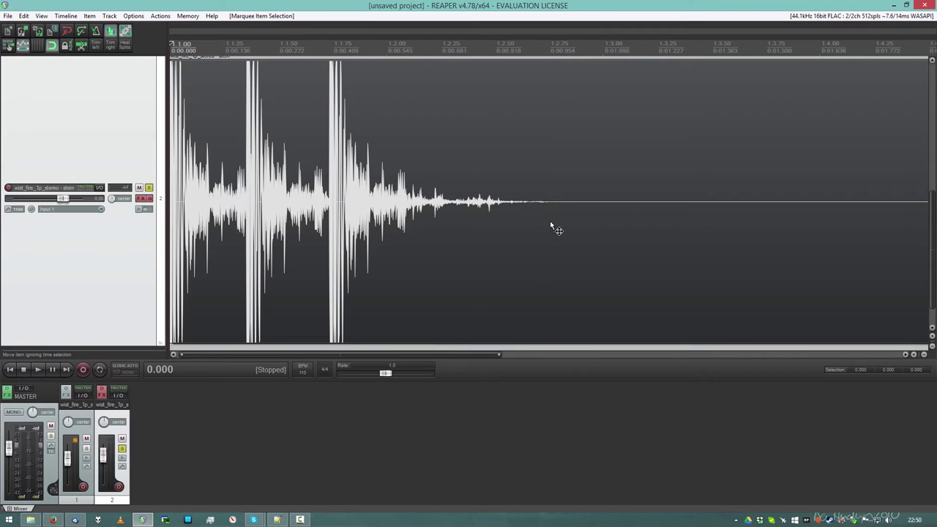
pyautogui.press('space')
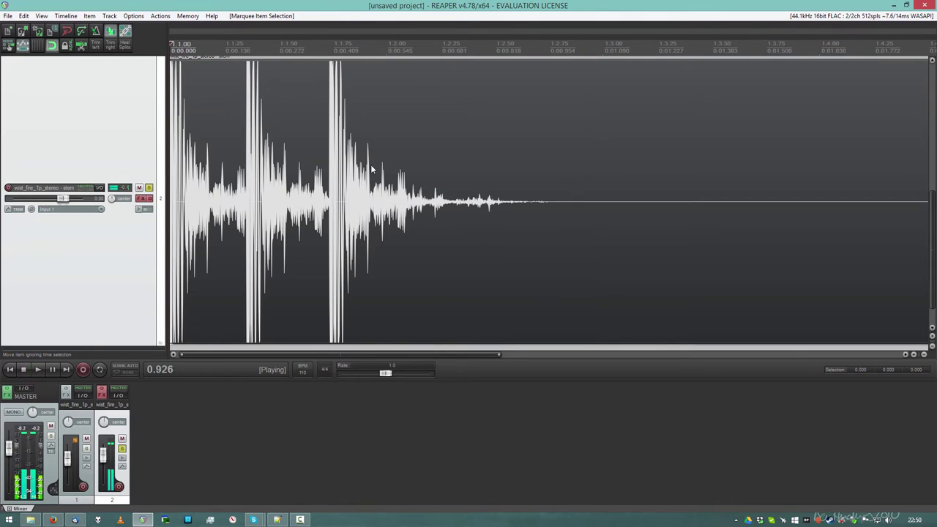
pyautogui.press('space')
pyautogui.scroll(2, 381, 167)
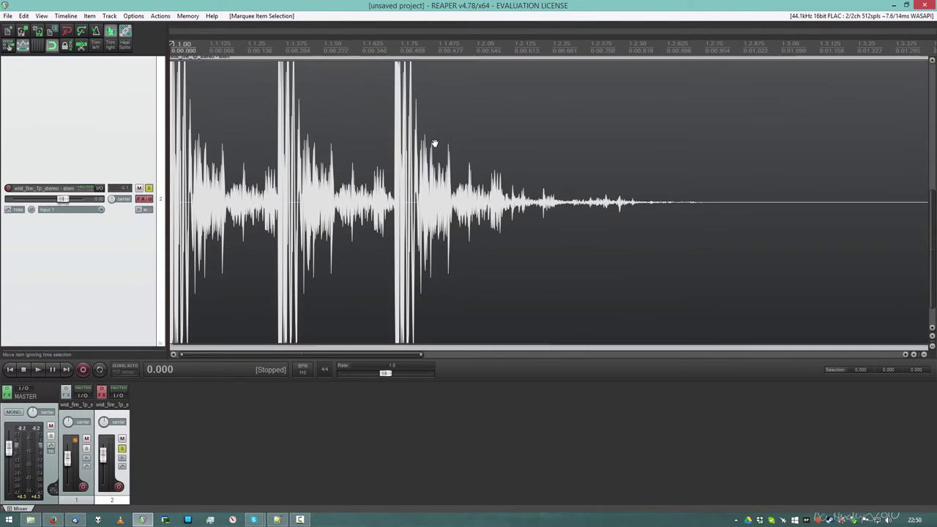
pyautogui.moveTo(391, 66); pyautogui.dragTo(623, 183)
pyautogui.press('Home')
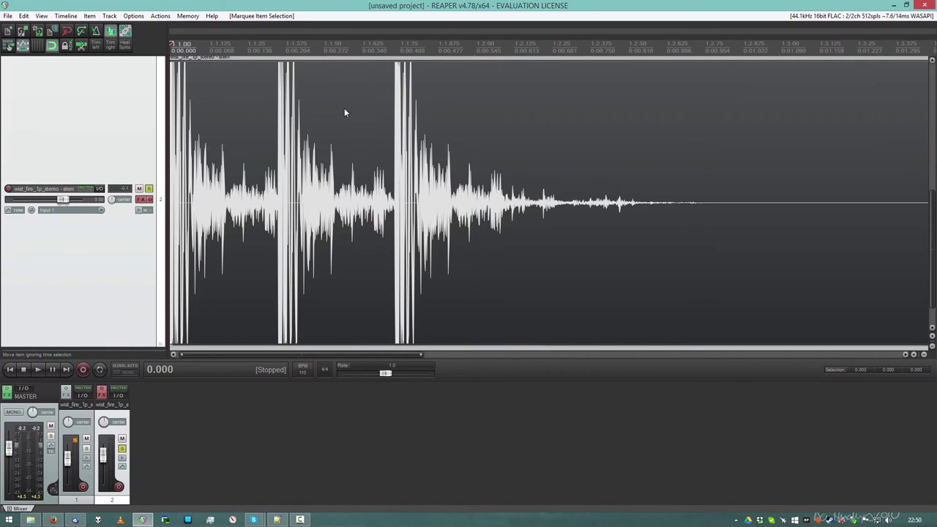
pyautogui.moveTo(388, 62); pyautogui.dragTo(439, 169)
pyautogui.press('space')
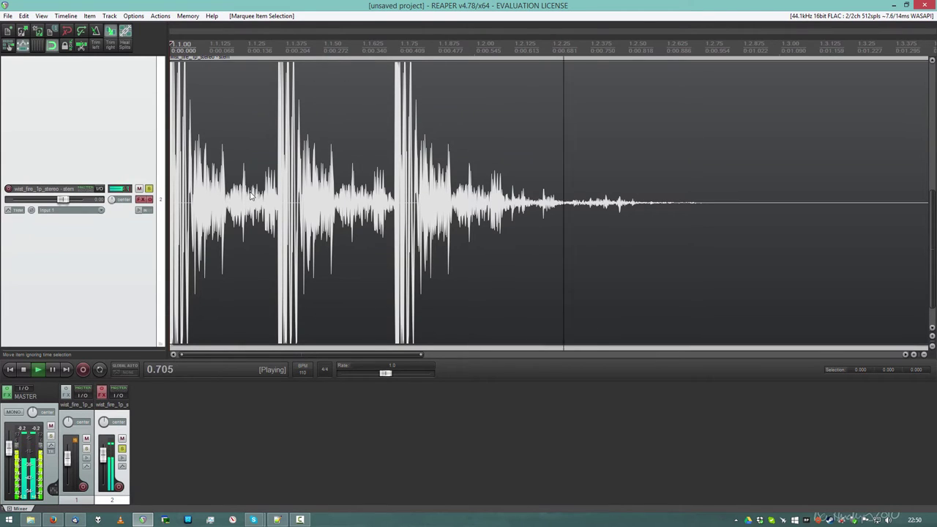
pyautogui.press('space')
# - Re-enable the effects on track 2 and inspect its ReaComp settings
pyautogui.click(144, 199)
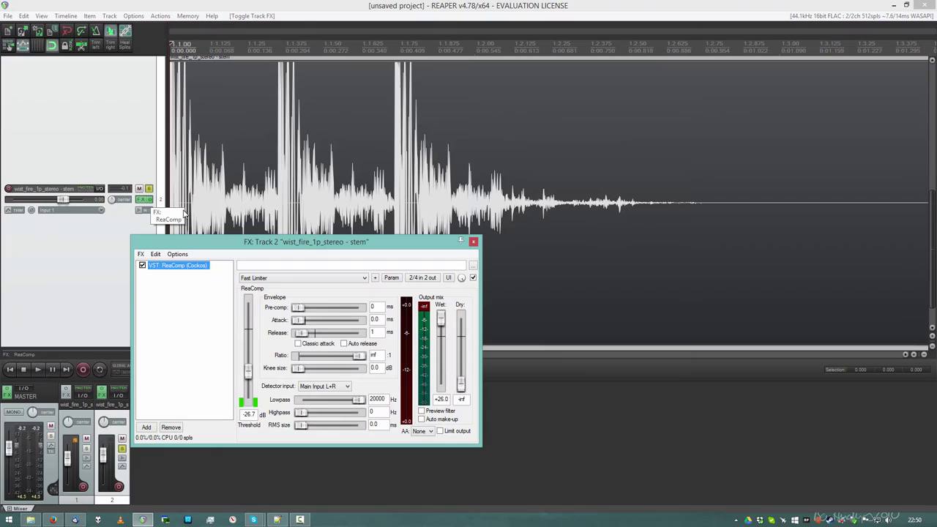
pyautogui.moveTo(268, 243); pyautogui.dragTo(350, 238)
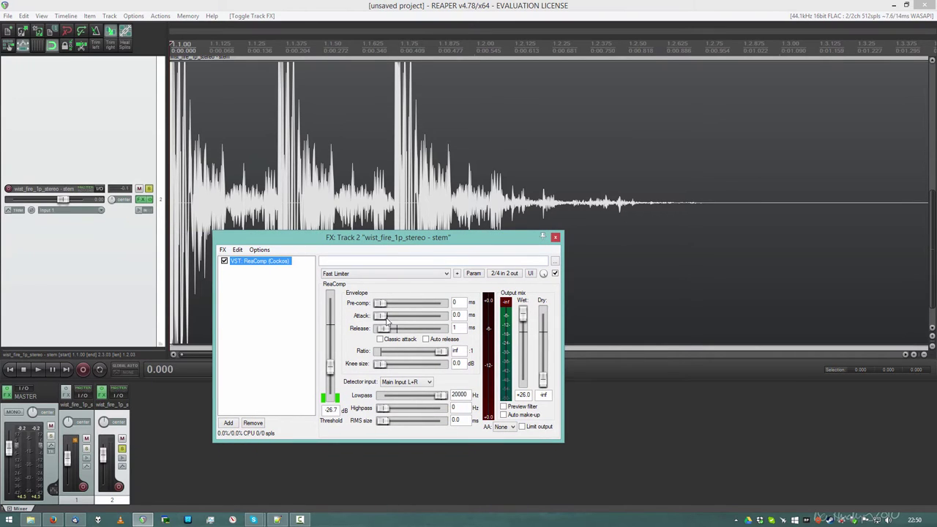
pyautogui.press('Escape')
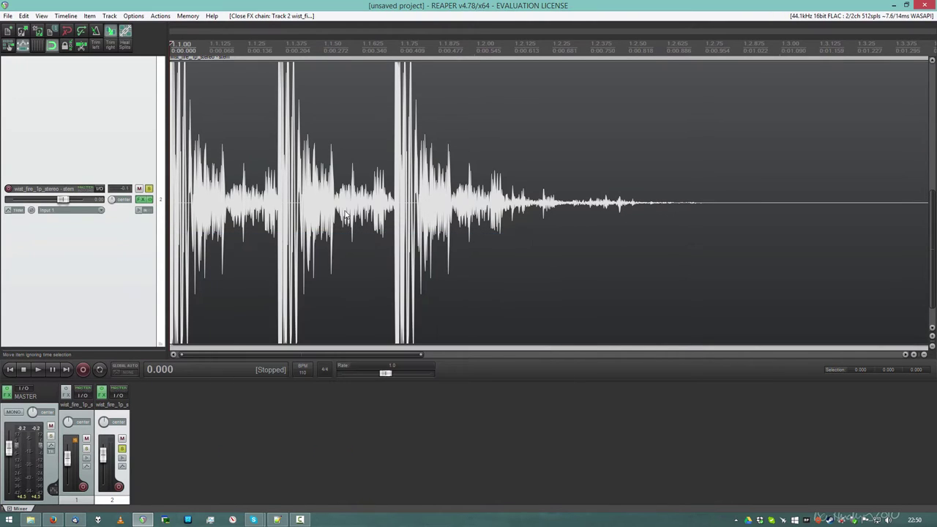
# - Compare playback of track 2 with its compressor active at -6.67 dB and at 0 dB track volume
pyautogui.moveTo(62, 200)
pyautogui.moveTo(64, 200)
pyautogui.mouseDown()
pyautogui.moveTo(37, 200)
pyautogui.moveTo(57, 203)
pyautogui.mouseUp()
pyautogui.press('space')
pyautogui.press('space')
pyautogui.doubleClick(57, 203)
pyautogui.press('space')
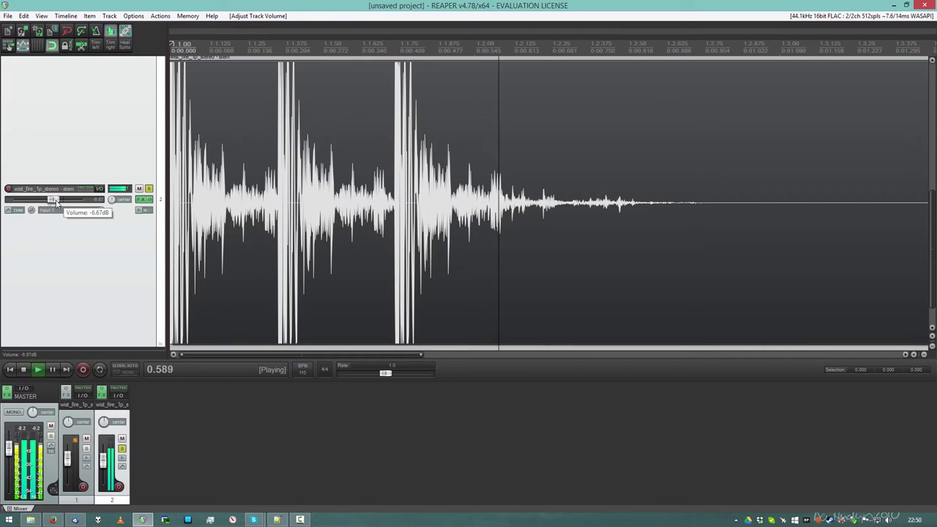
pyautogui.press('space')
pyautogui.press('space')
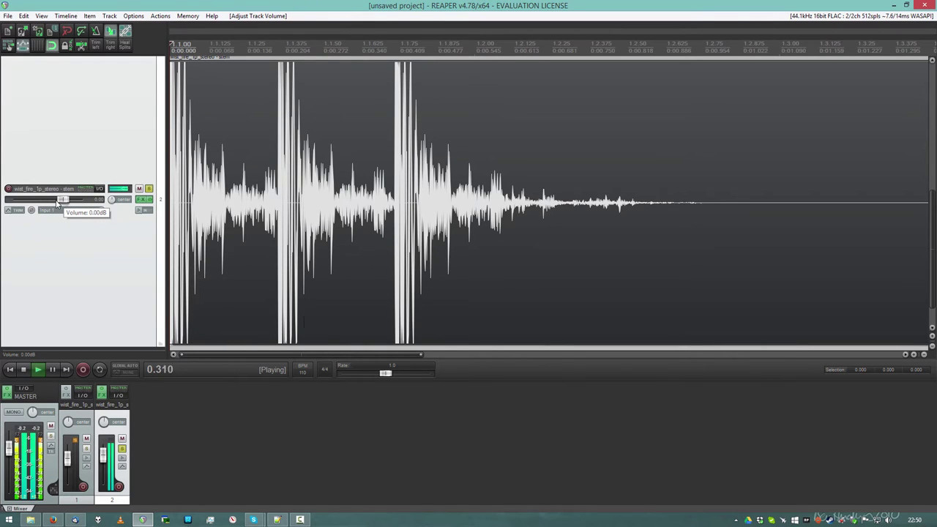
pyautogui.press('space')
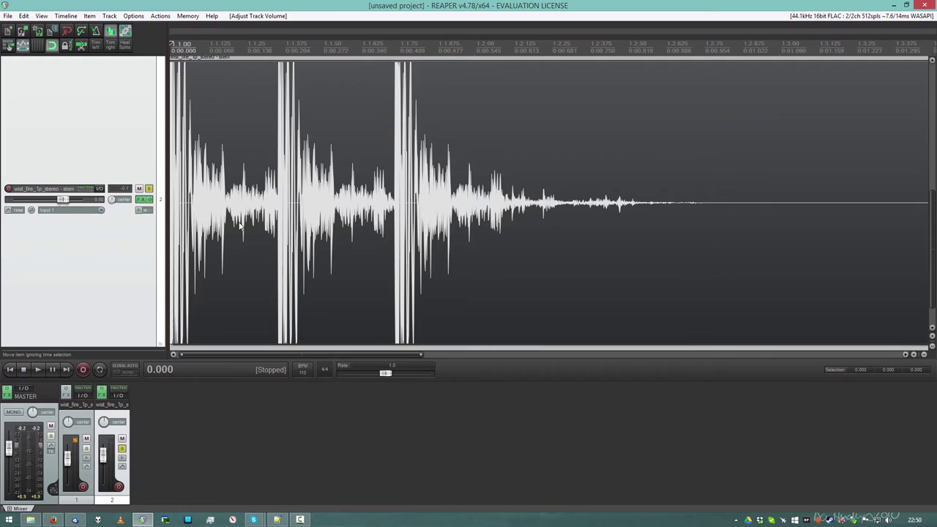
# - Unsolo and mute track 2
pyautogui.click(139, 189)
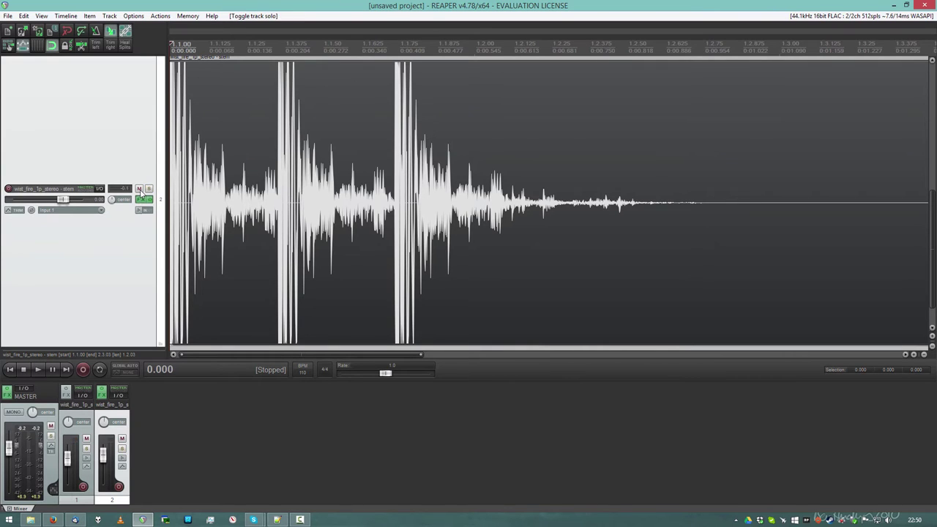
pyautogui.scroll(5, 310, 109)
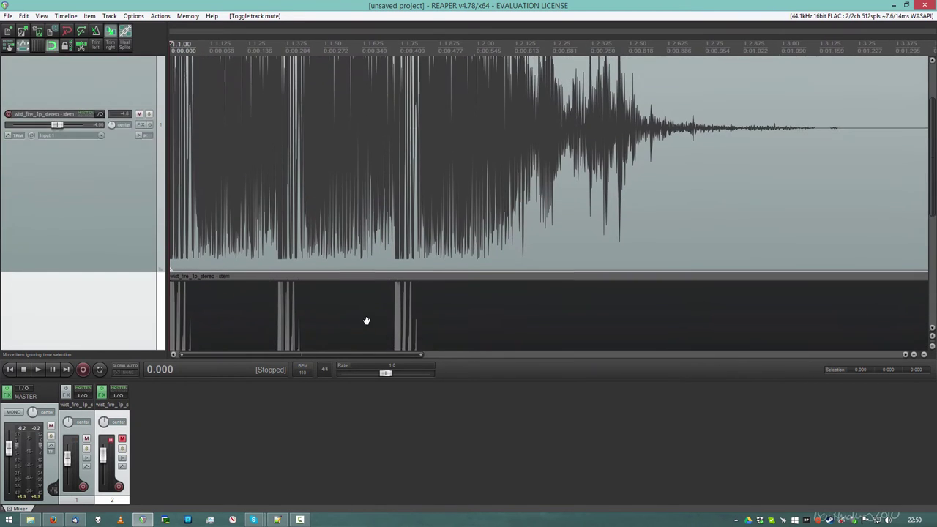
pyautogui.scroll(-1, 395, 242)
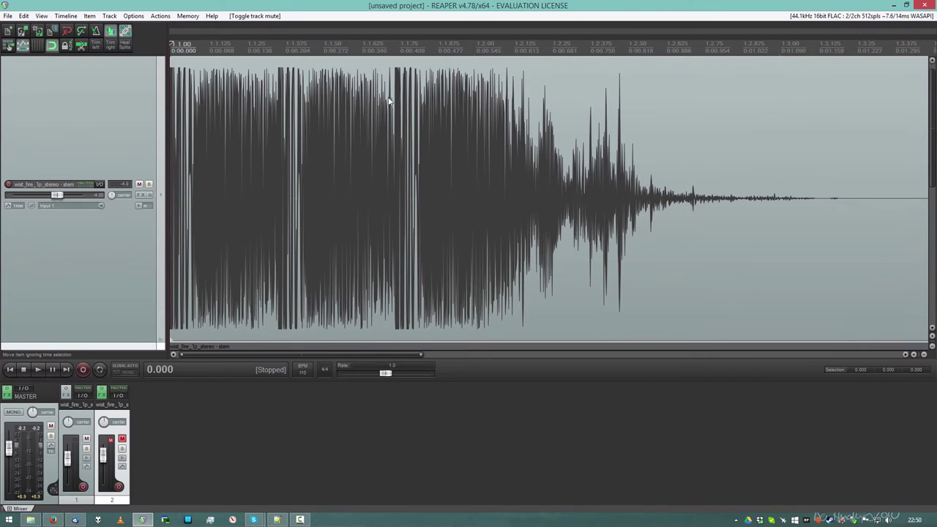
# - Lower the volume of track 1, the heavily compressed gunshot stem, to -20.7 dB and audition it
pyautogui.moveTo(385, 67); pyautogui.dragTo(447, 325)
pyautogui.moveTo(429, 76); pyautogui.dragTo(529, 183)
pyautogui.click(138, 263)
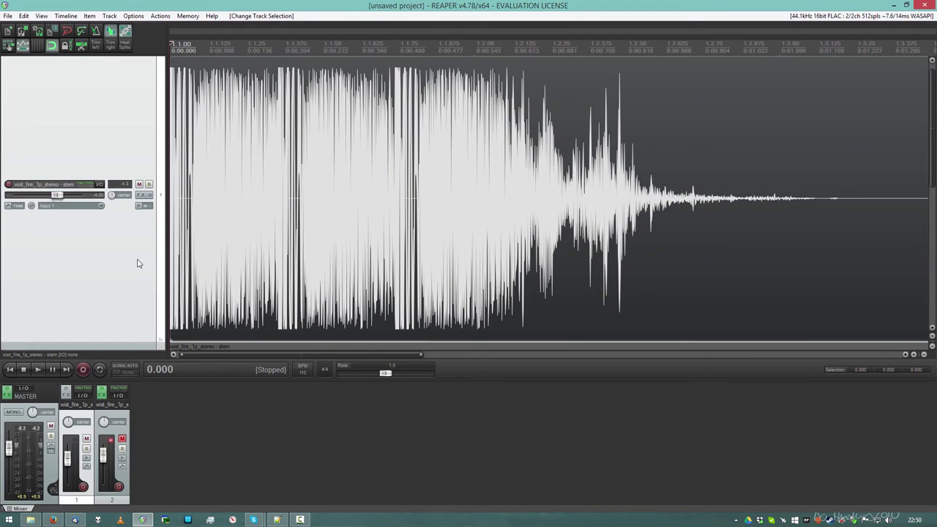
pyautogui.click(263, 247)
pyautogui.moveTo(60, 197); pyautogui.dragTo(40, 196)
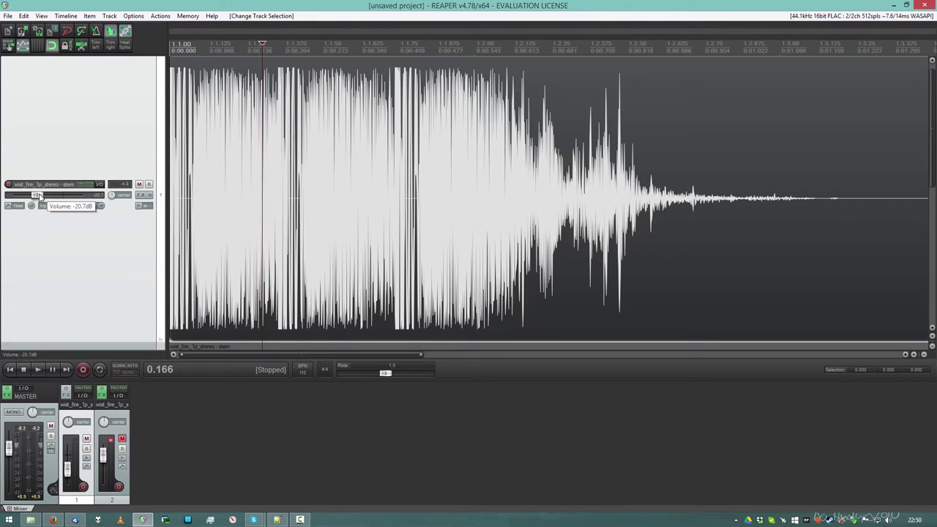
pyautogui.press('space')
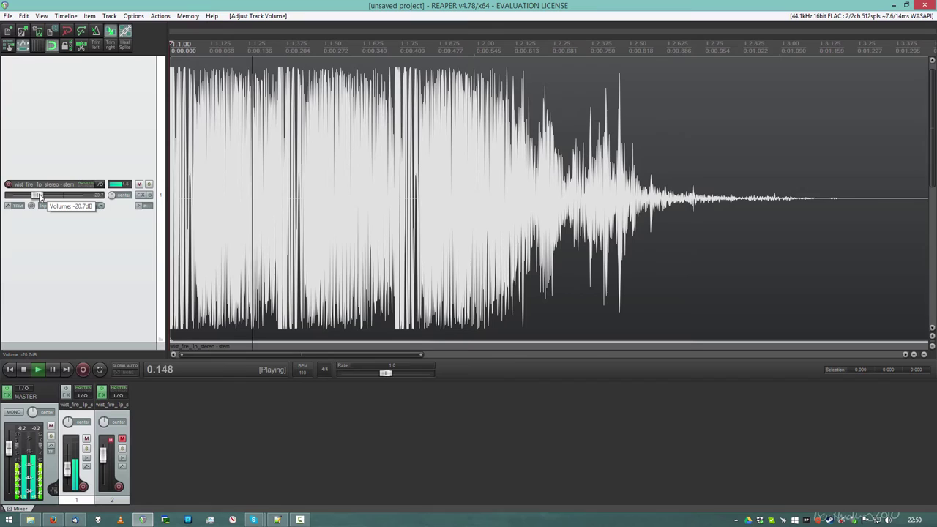
pyautogui.press('space')
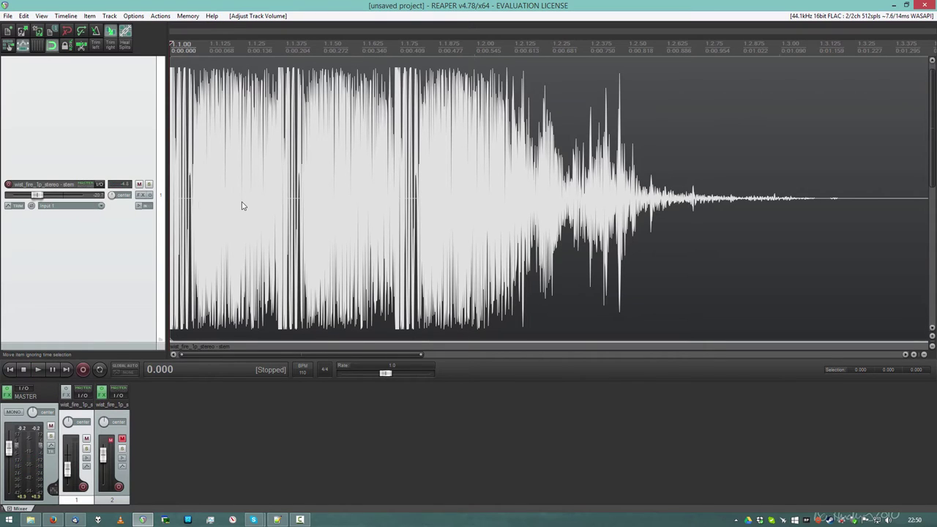
# - Raise the volume of track 1 to -16.8 dB and audition it again
pyautogui.moveTo(39, 197)
pyautogui.mouseDown()
pyautogui.moveTo(54, 200)
pyautogui.moveTo(43, 196)
pyautogui.mouseUp()
pyautogui.press('space')
pyautogui.press('space')
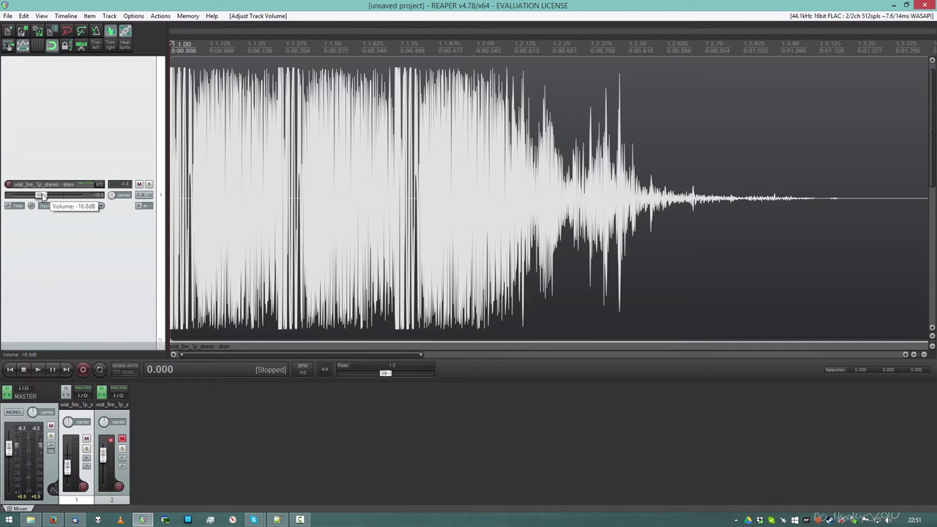
pyautogui.press('space')
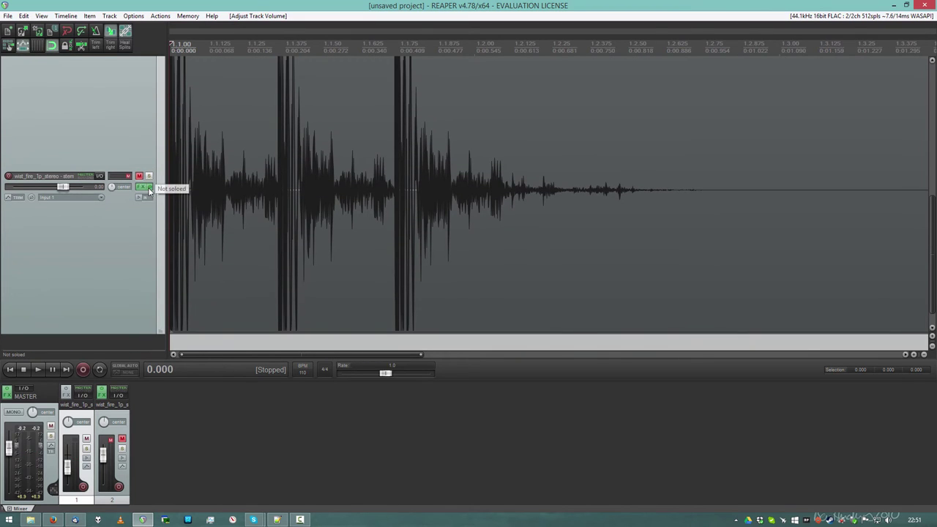
# - Solo track 2 with its effects bypassed and play it back, examining the second gunshot's peak and decay
pyautogui.click(149, 188)
pyautogui.press('space')
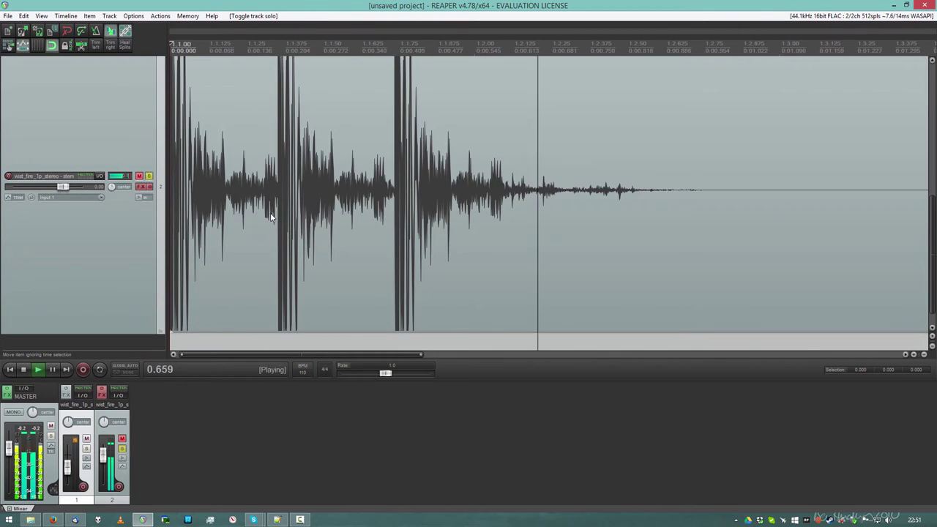
pyautogui.press('space')
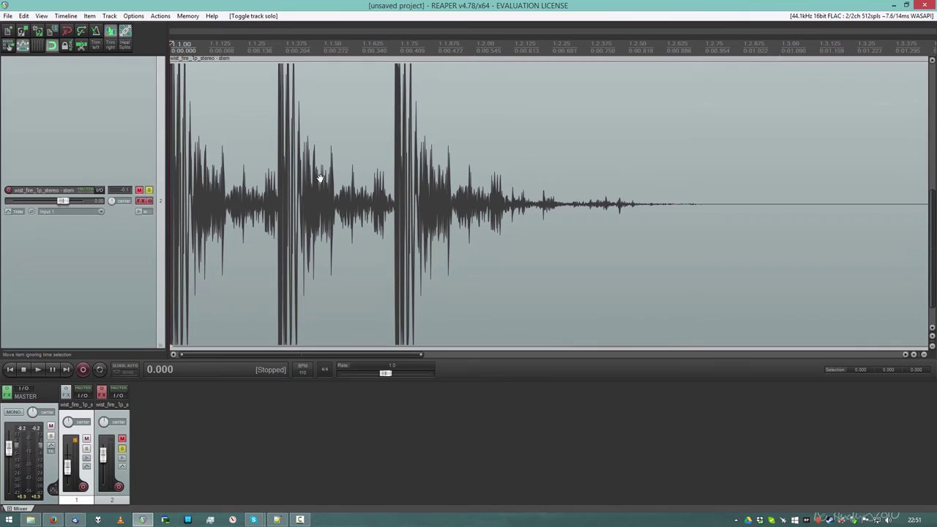
pyautogui.moveTo(271, 73); pyautogui.dragTo(309, 142)
pyautogui.moveTo(329, 128); pyautogui.dragTo(380, 189)
pyautogui.click(381, 170)
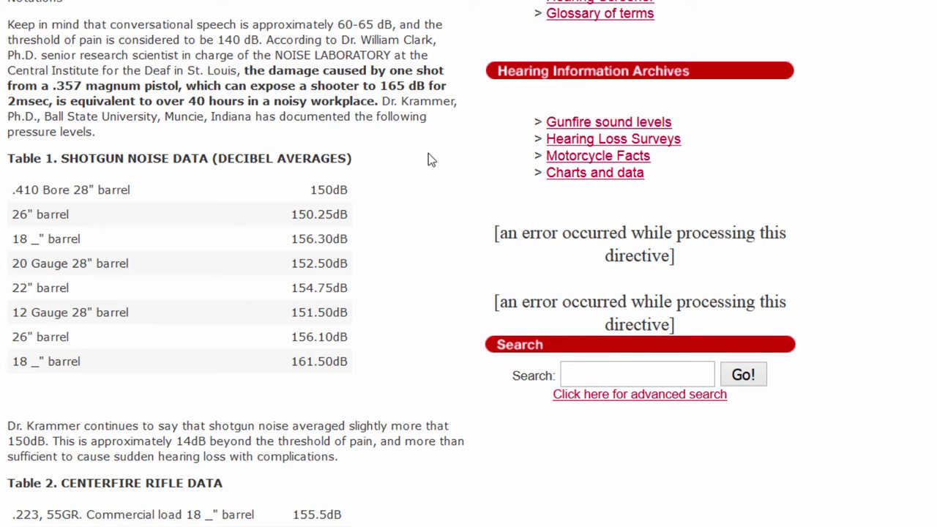
# - Read through the shotgun noise data table, checking the decibel average of the 20 Gauge 28" barrel
pyautogui.scroll(-2, 219, 212)
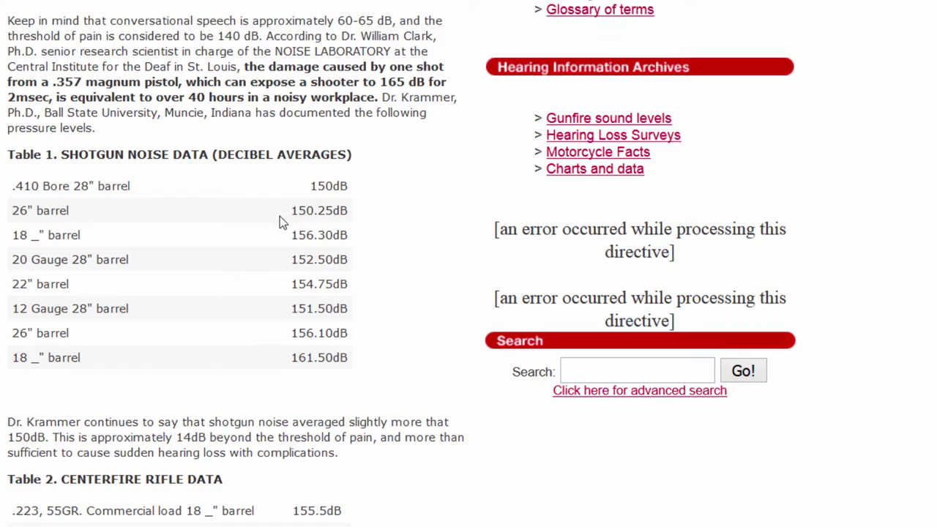
pyautogui.moveTo(292, 139); pyautogui.dragTo(360, 144)
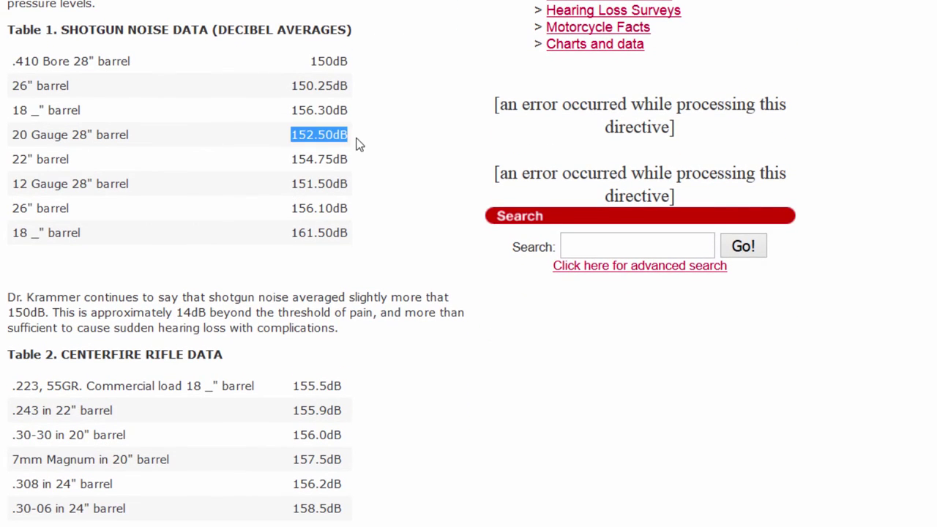
pyautogui.click(314, 140)
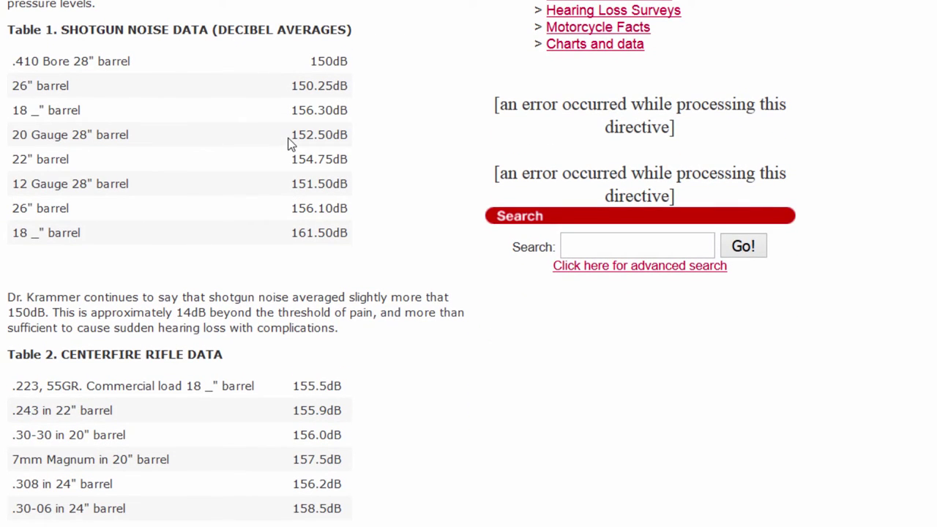
pyautogui.scroll(3, 297, 140)
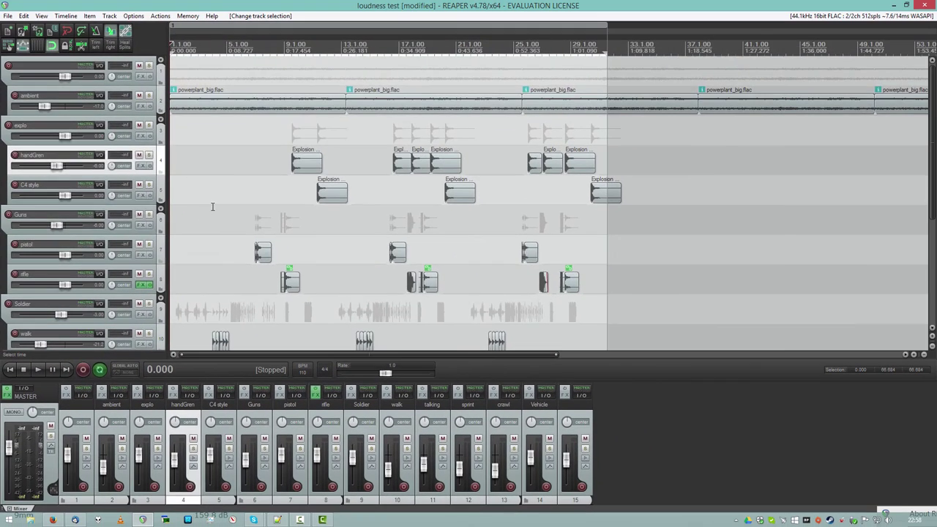
# - Switch to the loudness test project in REAPER, return to its start and briefly play the ambience
pyautogui.click(213, 206)
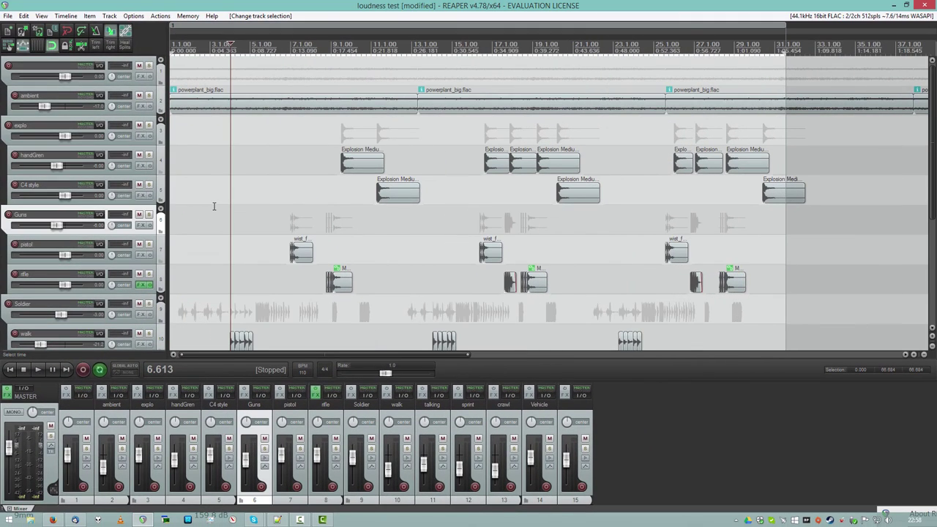
pyautogui.press('Home')
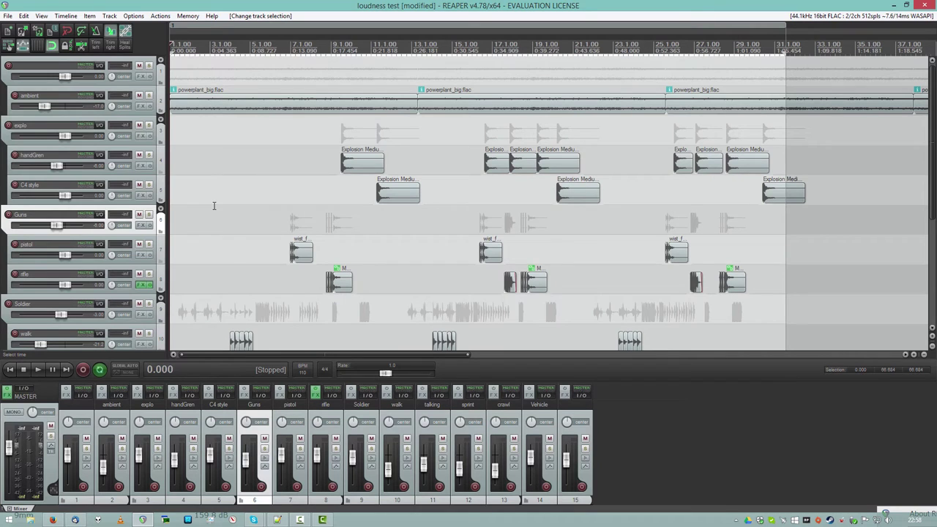
pyautogui.scroll(-5, 243, 284)
pyautogui.scroll(5, 361, 203)
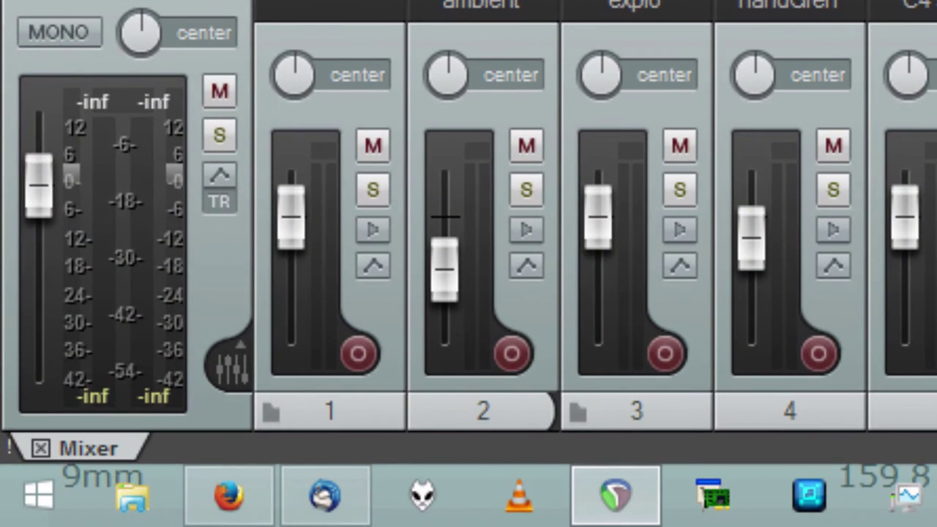
pyautogui.press('space')
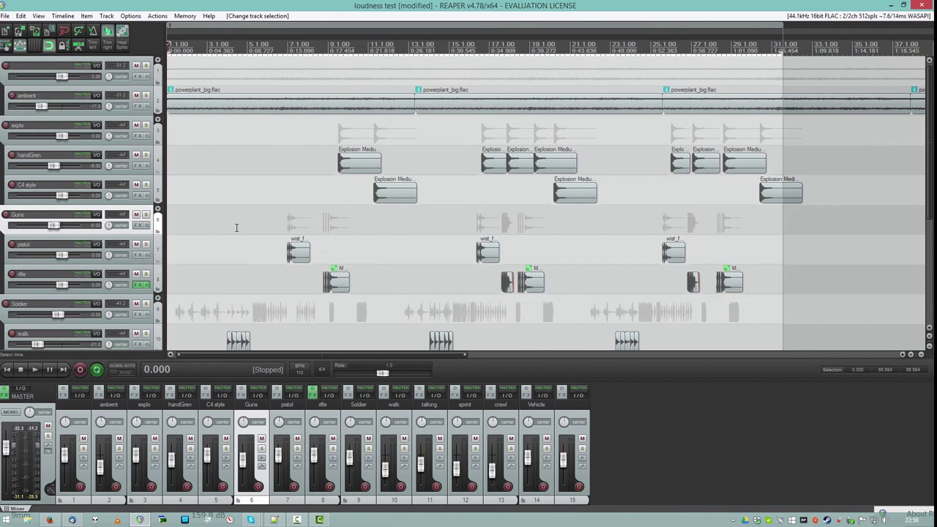
# - Play the mix from the start through the first gunshots and explosions, comparing the levels of the different sound layers
pyautogui.press('space')
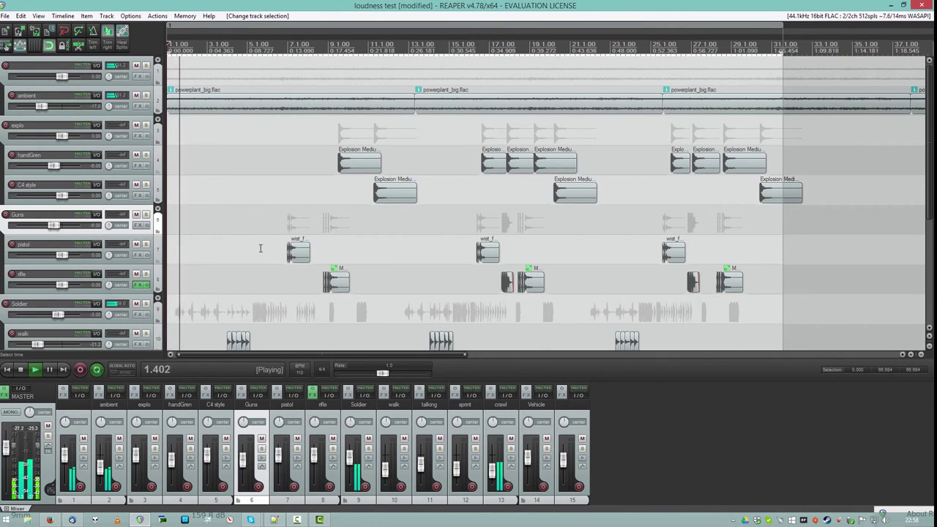
pyautogui.scroll(-1, 267, 221)
pyautogui.scroll(-1, 267, 221)
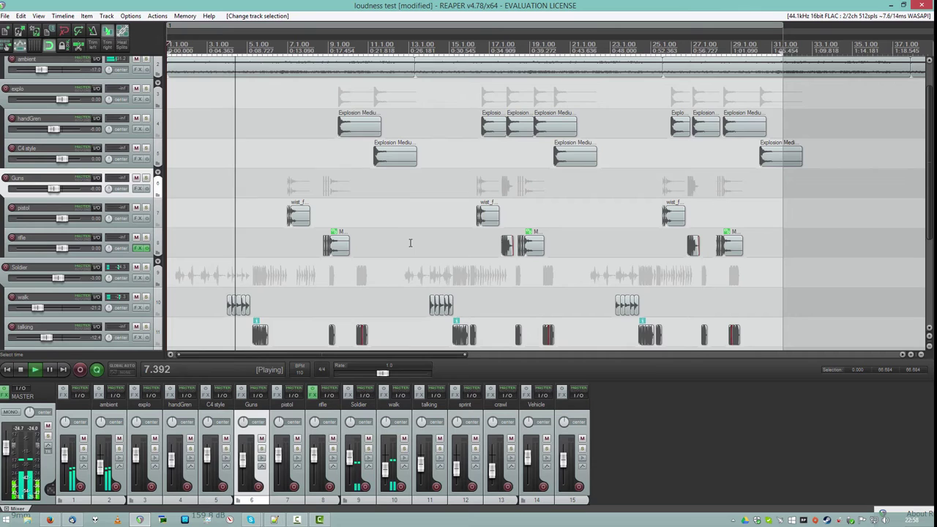
pyautogui.scroll(-1, 417, 259)
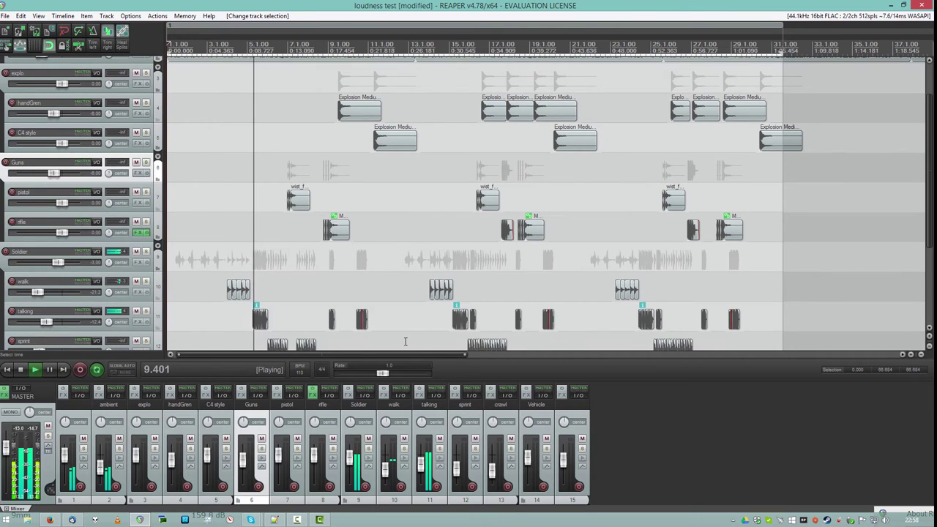
pyautogui.click(636, 442)
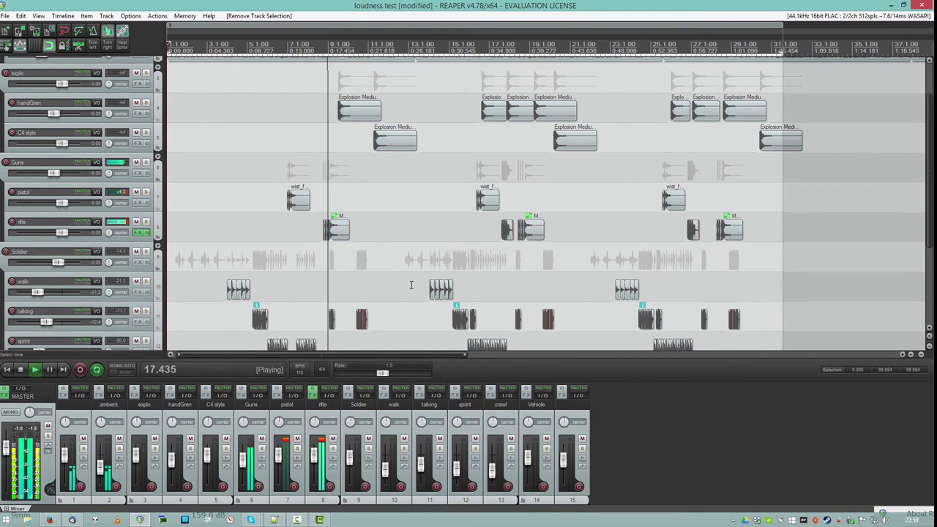
pyautogui.scroll(-1, 406, 278)
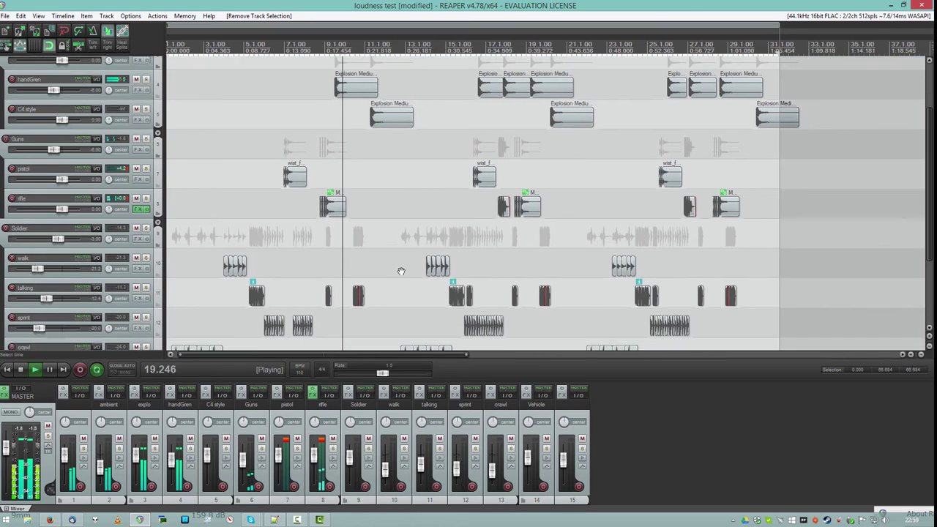
pyautogui.scroll(1, 405, 283)
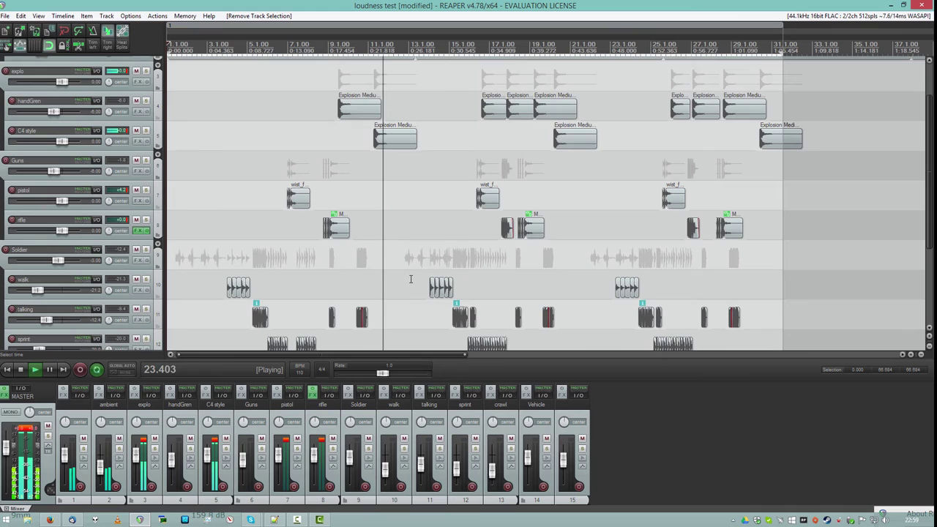
pyautogui.scroll(-3, 412, 301)
pyautogui.press('space')
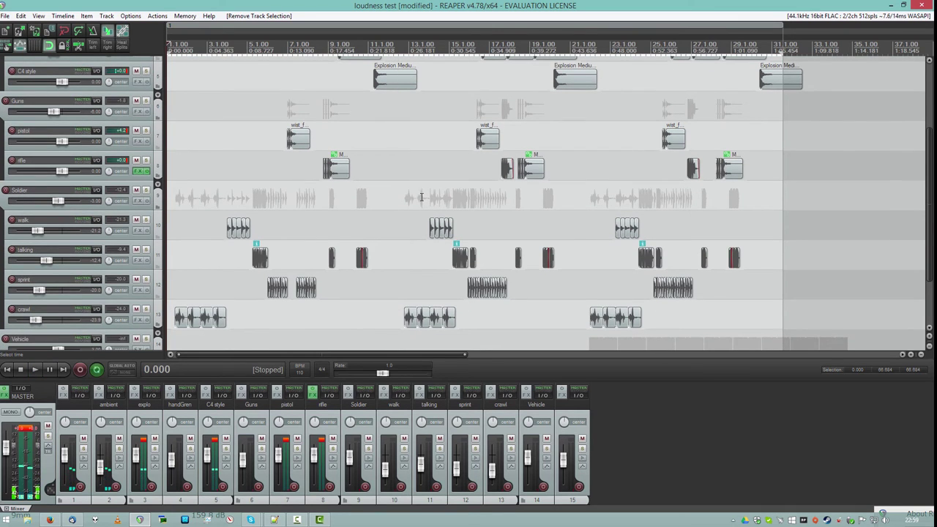
# - Review the explosion and gun tracks, and play the mix from about 30.7 s through the second round of gunfire
pyautogui.scroll(2, 411, 188)
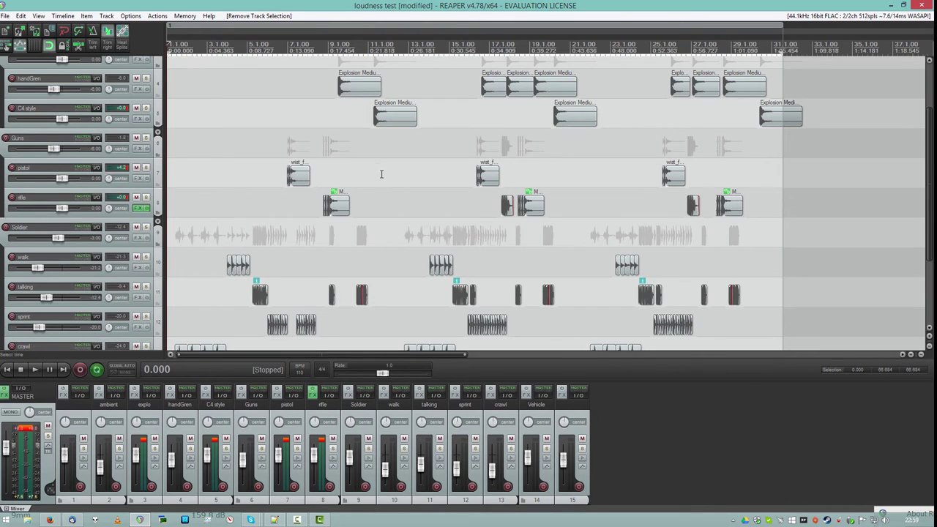
pyautogui.scroll(1, 349, 153)
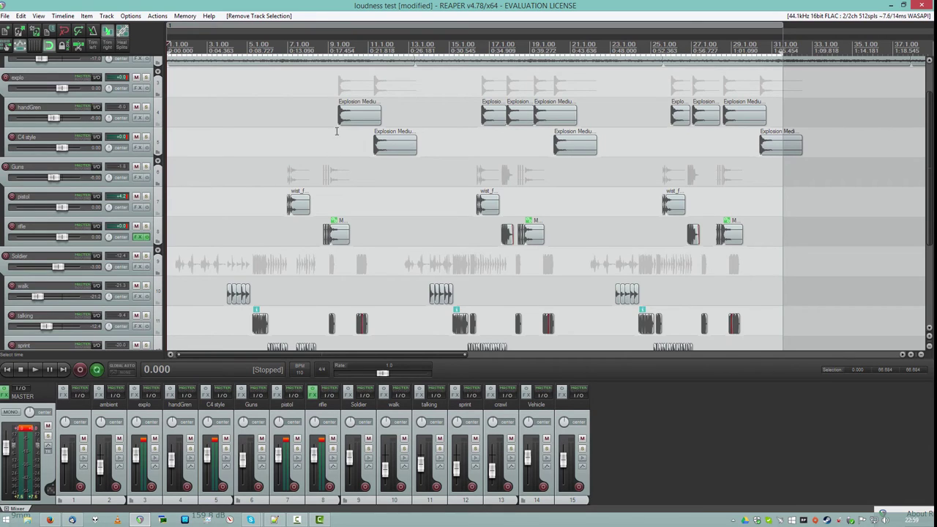
pyautogui.moveTo(56, 120)
pyautogui.moveTo(66, 150)
pyautogui.click(333, 138)
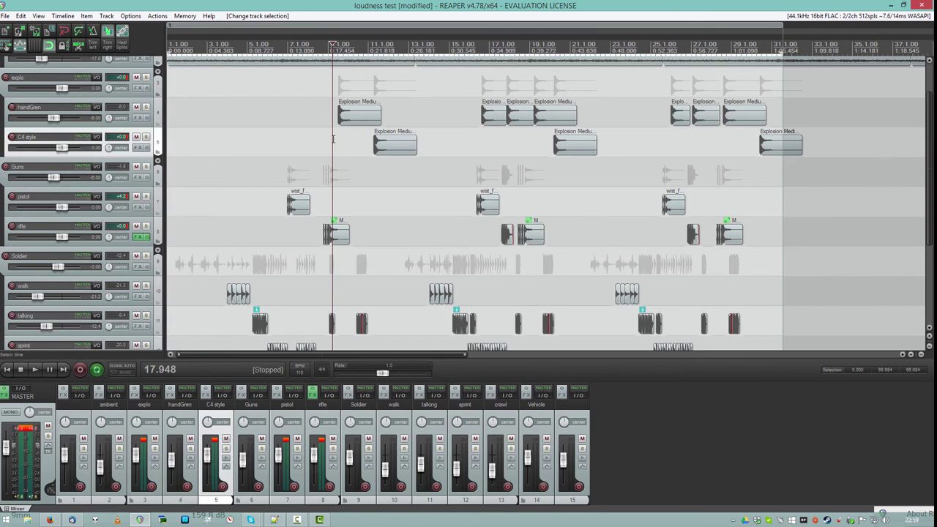
pyautogui.click(451, 197)
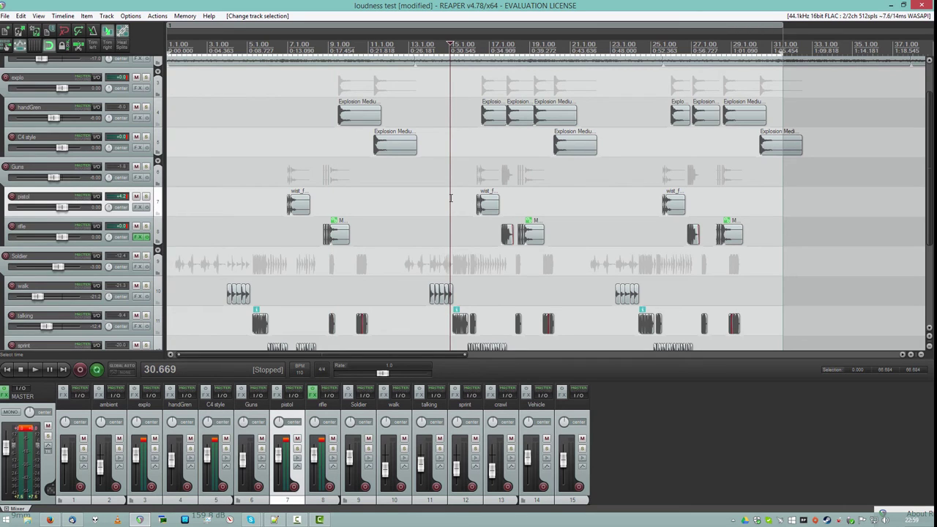
pyautogui.press('space')
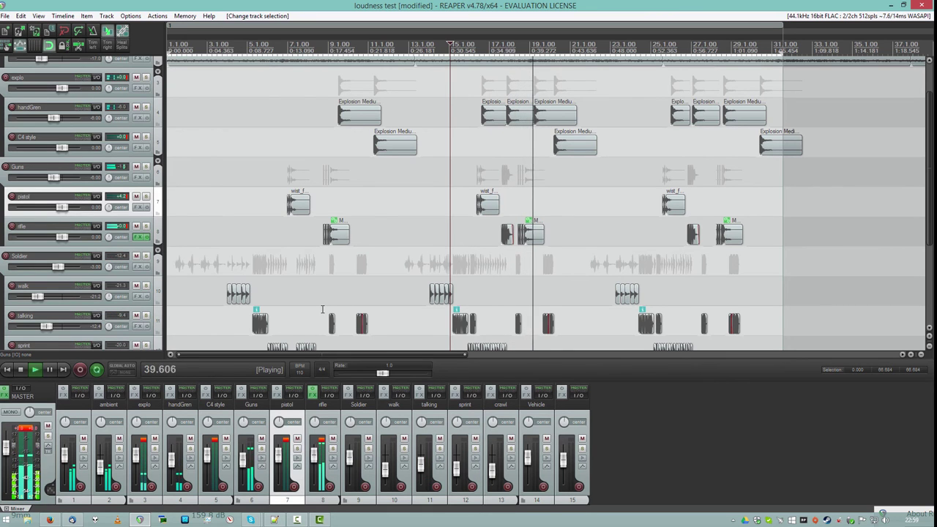
pyautogui.moveTo(590, 230); pyautogui.dragTo(450, 179)
pyautogui.press('space')
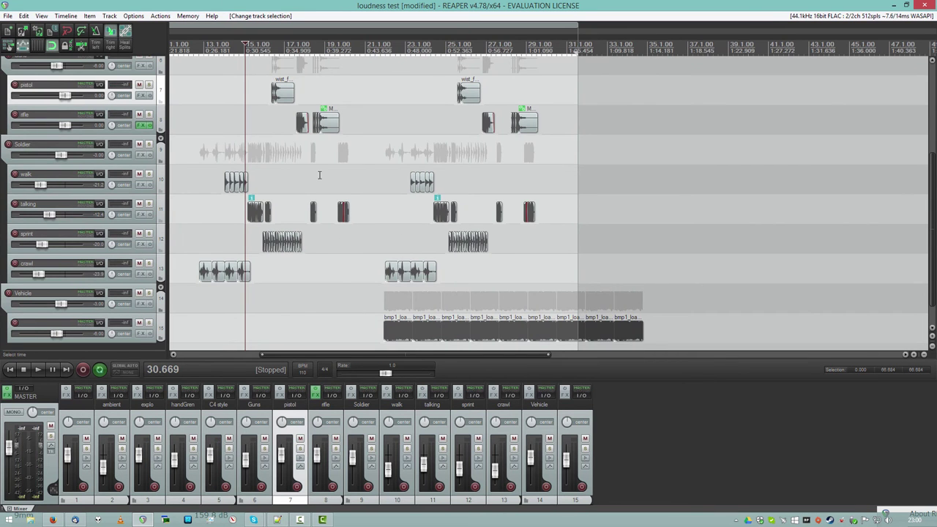
# - Play the third section from where the vehicle loop begins through the last C4 explosion, examining the track levels
pyautogui.moveTo(319, 175); pyautogui.dragTo(566, 165)
pyautogui.moveTo(578, 197); pyautogui.dragTo(439, 183)
pyautogui.click(657, 417)
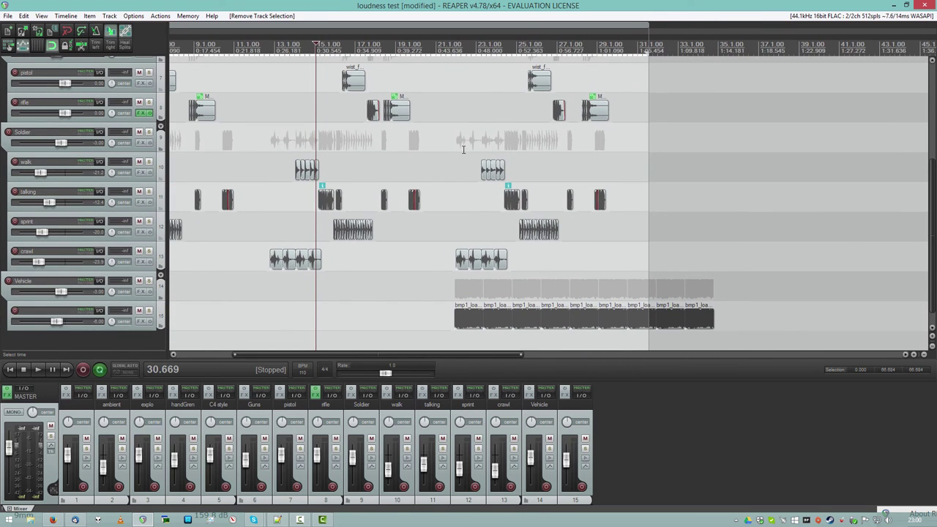
pyautogui.moveTo(463, 159); pyautogui.dragTo(424, 170)
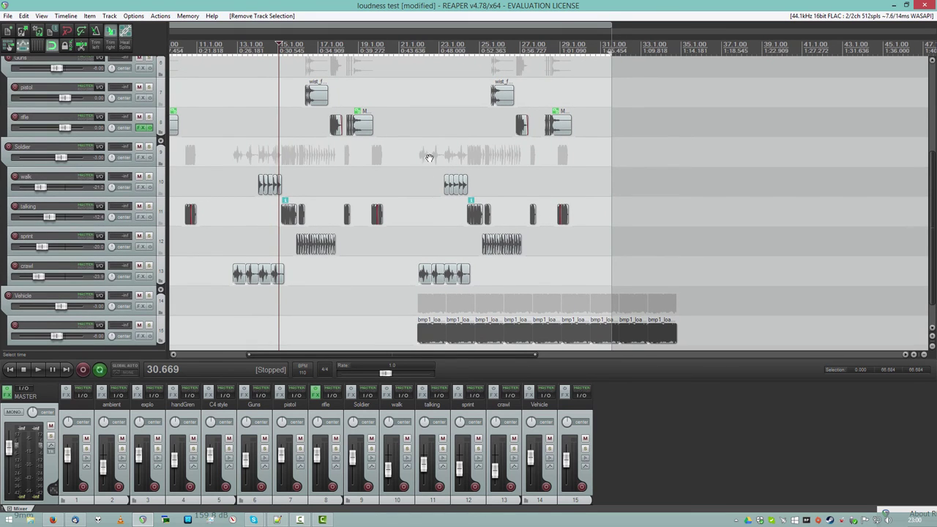
pyautogui.click(418, 183)
pyautogui.press('space')
pyautogui.moveTo(472, 154); pyautogui.dragTo(457, 261)
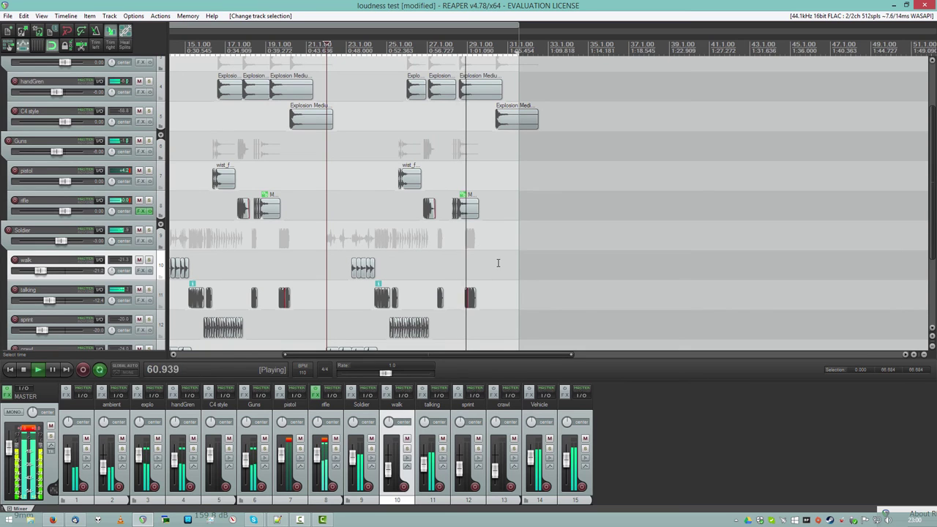
pyautogui.moveTo(495, 260); pyautogui.dragTo(478, 251)
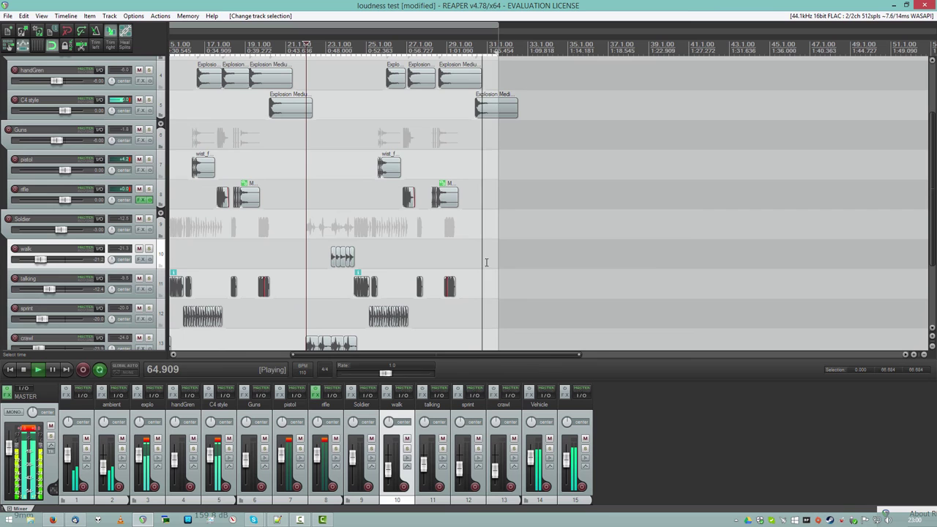
pyautogui.press('space')
# - Place the edit cursor just before the last C4 explosion, check the project's end and return to its start
pyautogui.click(466, 118)
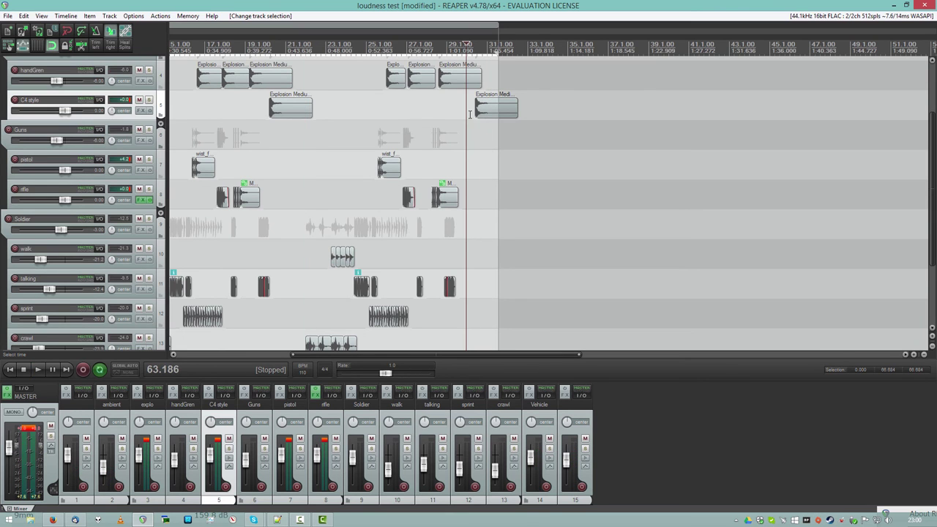
pyautogui.click(470, 115)
pyautogui.moveTo(483, 261); pyautogui.dragTo(463, 254)
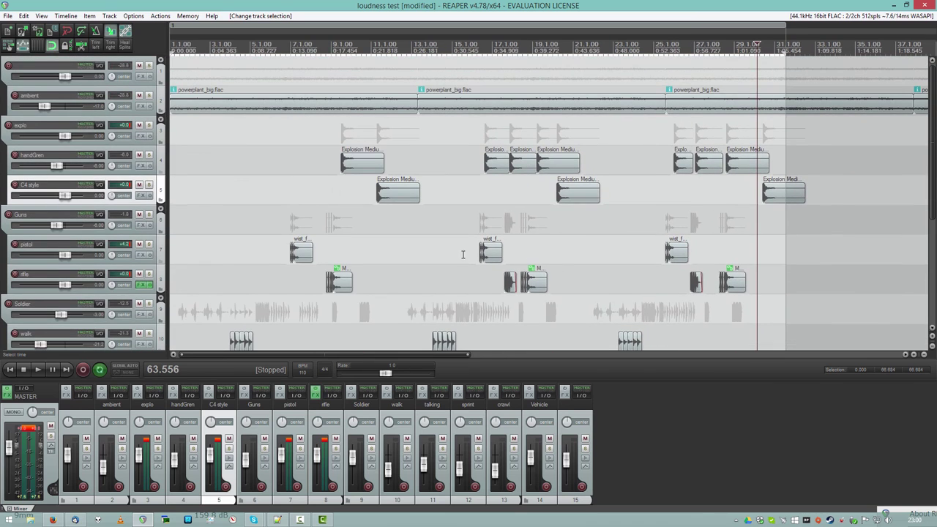
pyautogui.click(233, 194)
pyautogui.press('End')
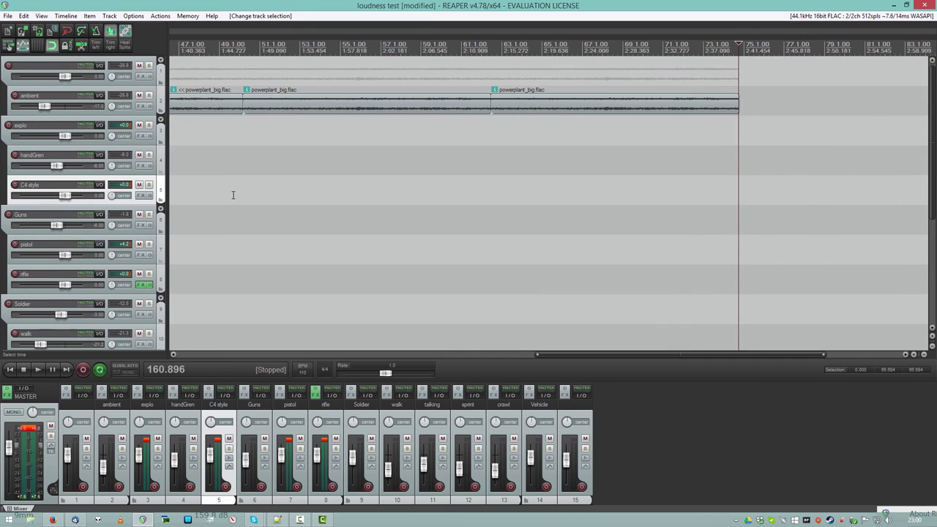
pyautogui.press('Home')
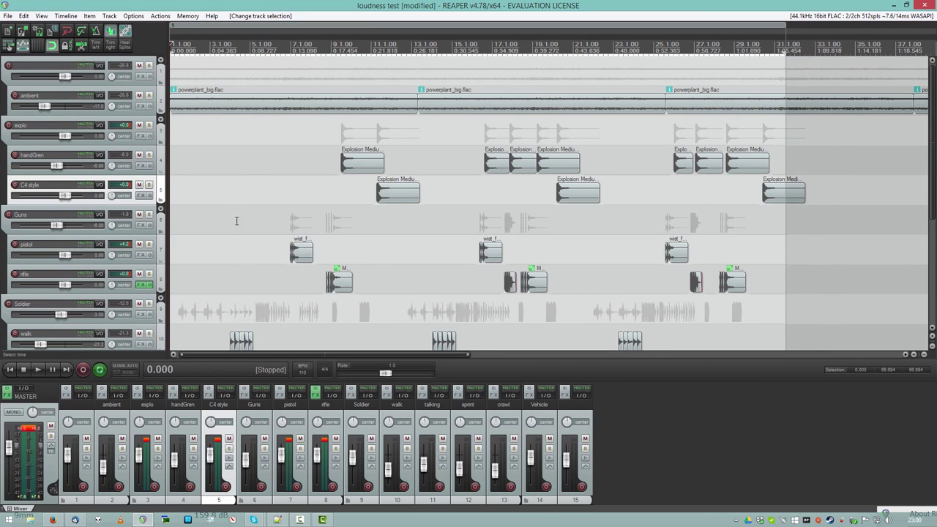
# - Audition the first C4 explosion from about 22.1 s and return to the project start
pyautogui.moveTo(237, 221); pyautogui.dragTo(247, 204)
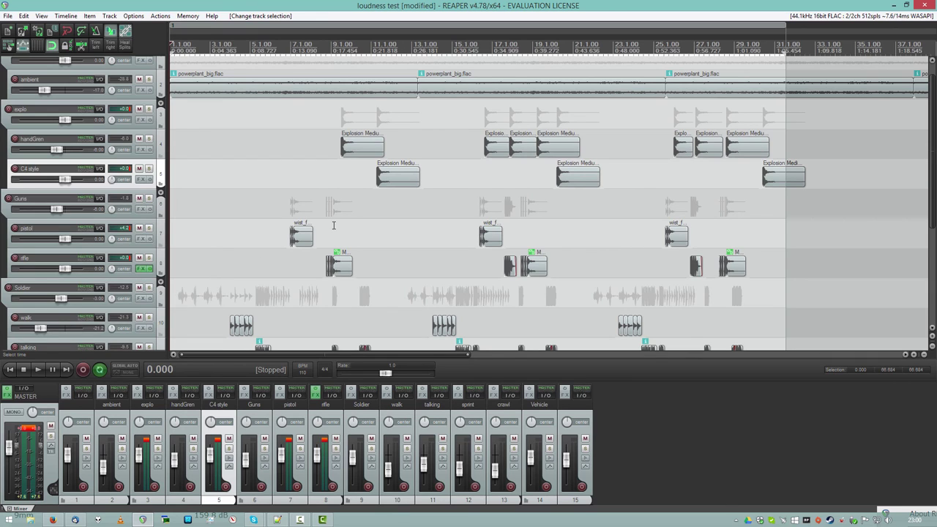
pyautogui.click(374, 192)
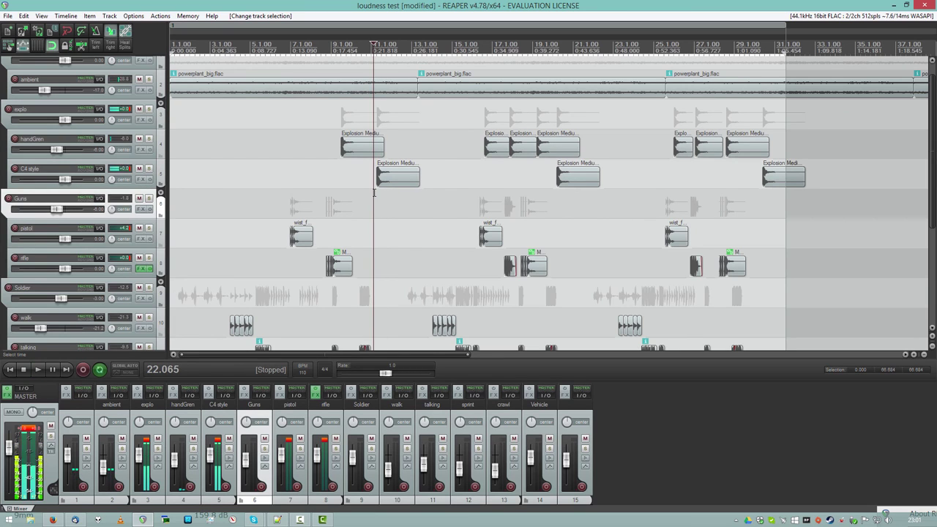
pyautogui.press('Home')
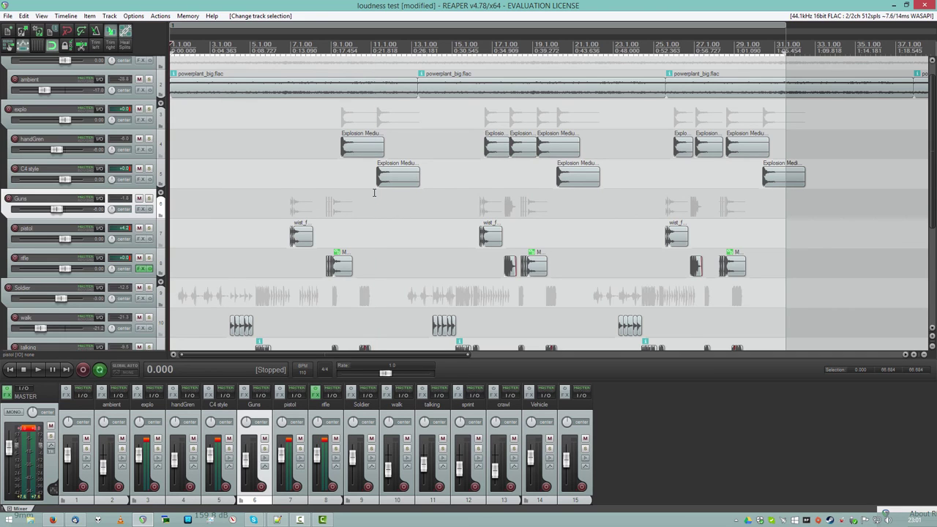